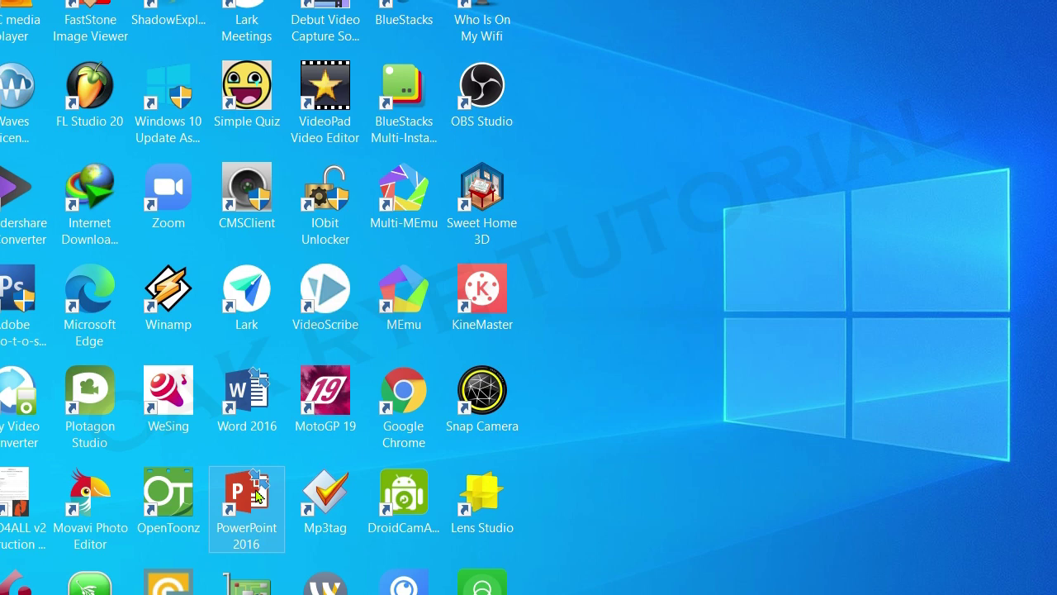
Launch PowerPoint 2016, create a blank presentation and delete the title and subtitle placeholders.
double_click(257, 496)
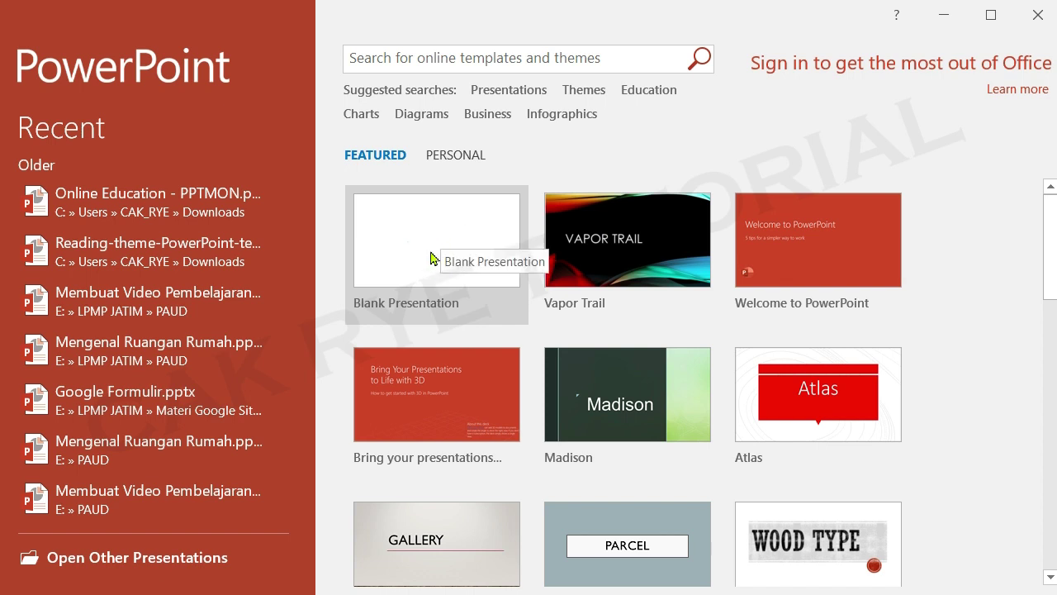
left_click(426, 243)
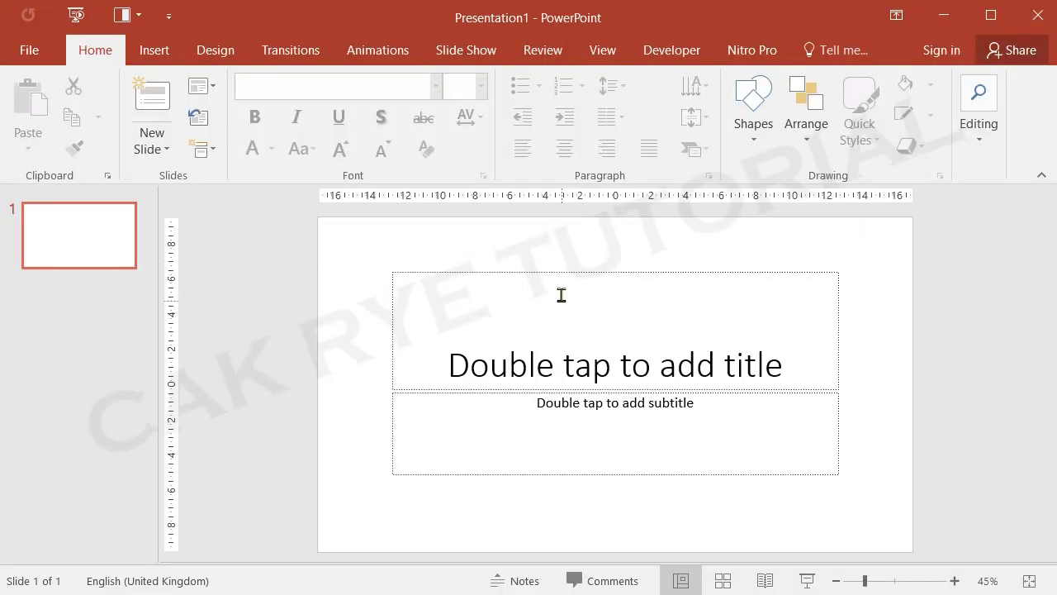
left_click(560, 273)
key("Delete")
left_click(616, 392)
key("Delete")
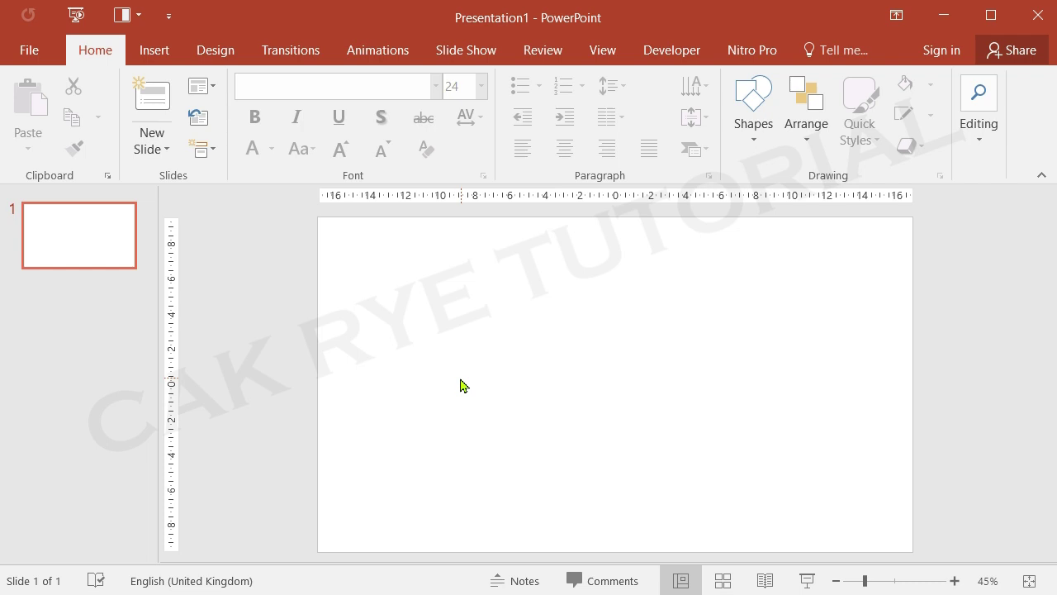
left_click(154, 55)
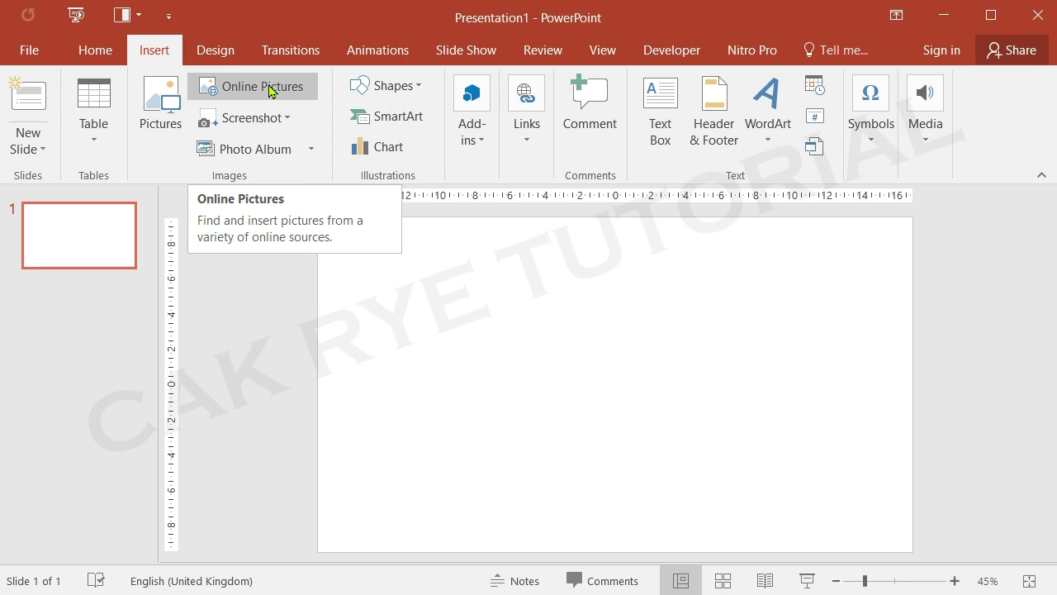
Search Online Pictures on Bing for 'mountain cartoon' images.
left_click(270, 90)
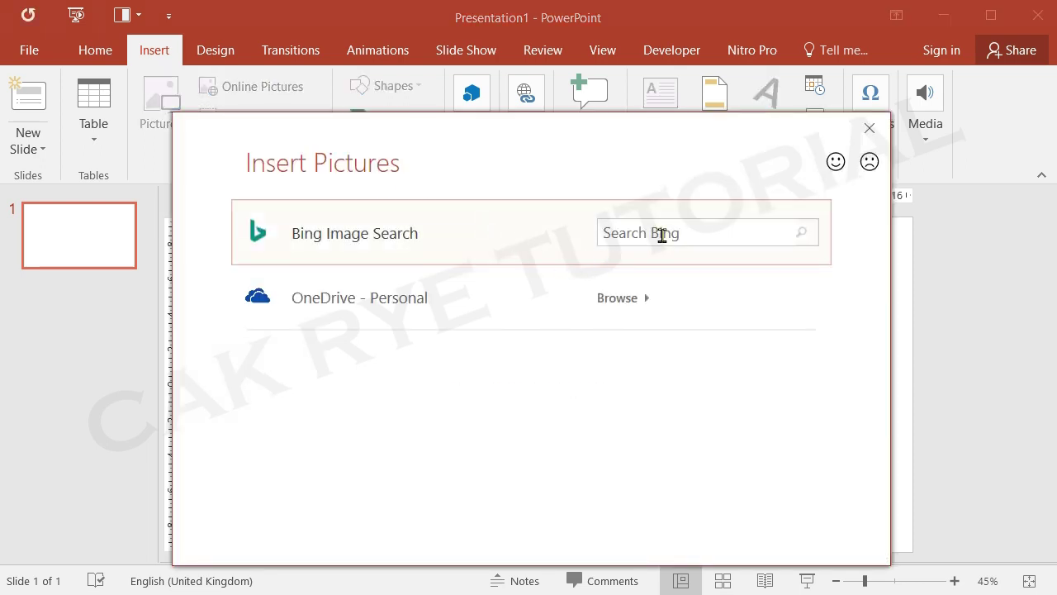
left_click(662, 236)
type("mount")
type("ain")
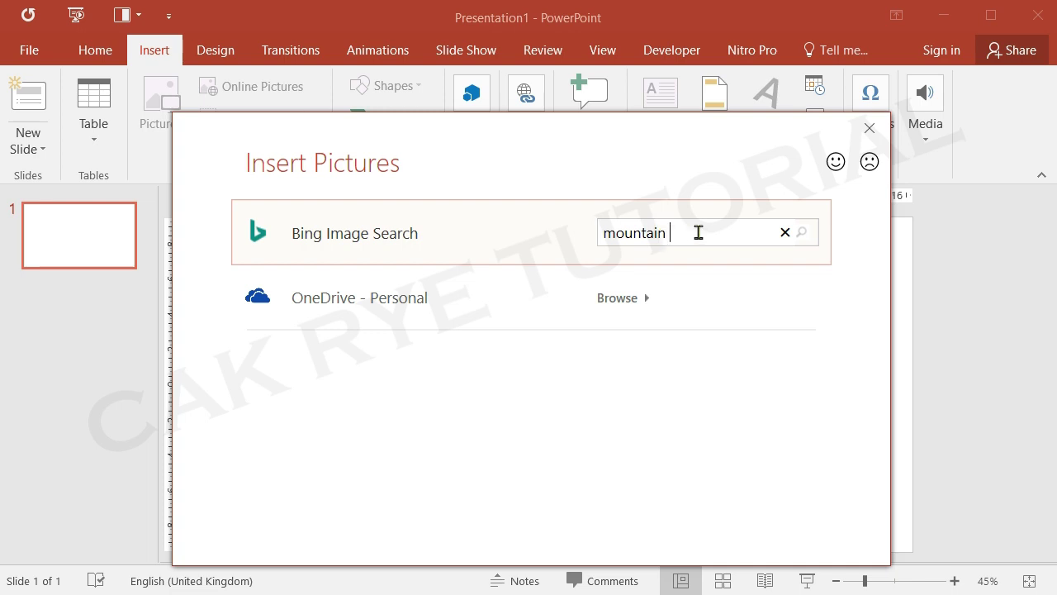
type("cart")
type("oon")
key("Return")
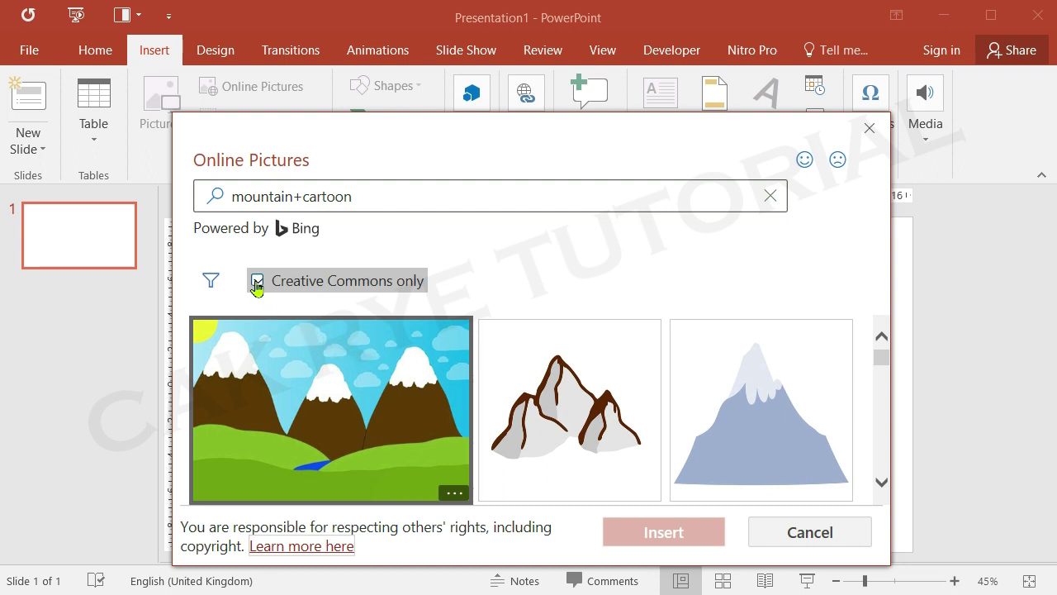
Turn off the Creative Commons only filter and browse the mountain results.
left_click(257, 281)
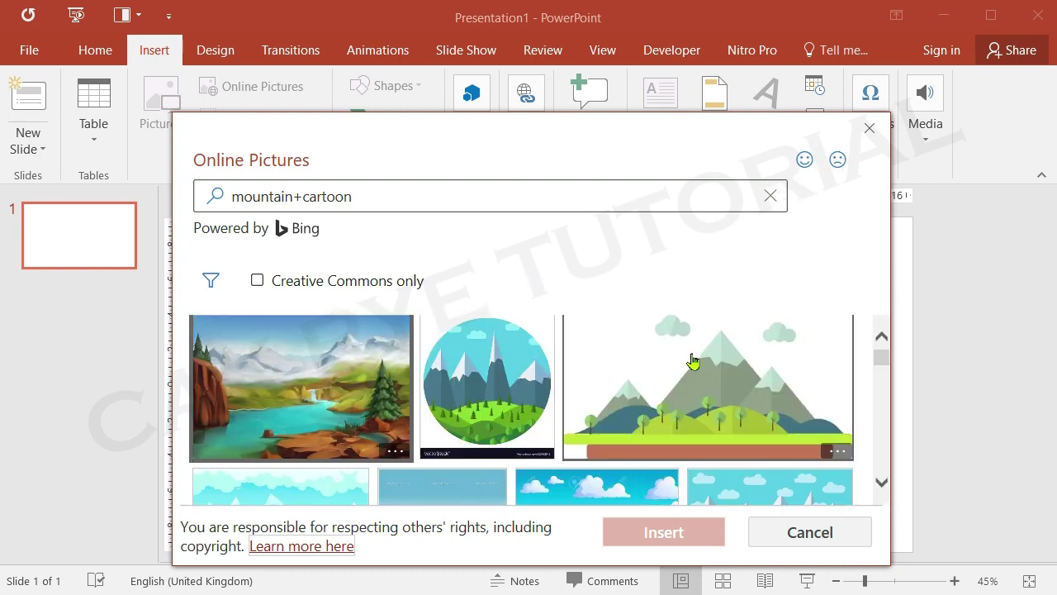
scroll(732, 347, "down", 2)
scroll(405, 389, "down", 5)
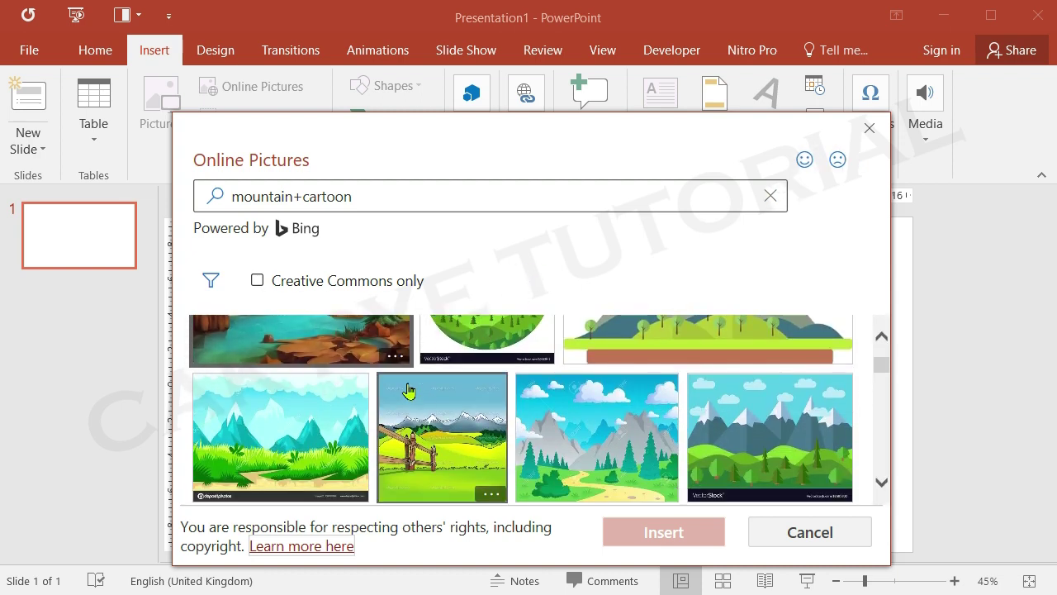
scroll(408, 388, "down", 2)
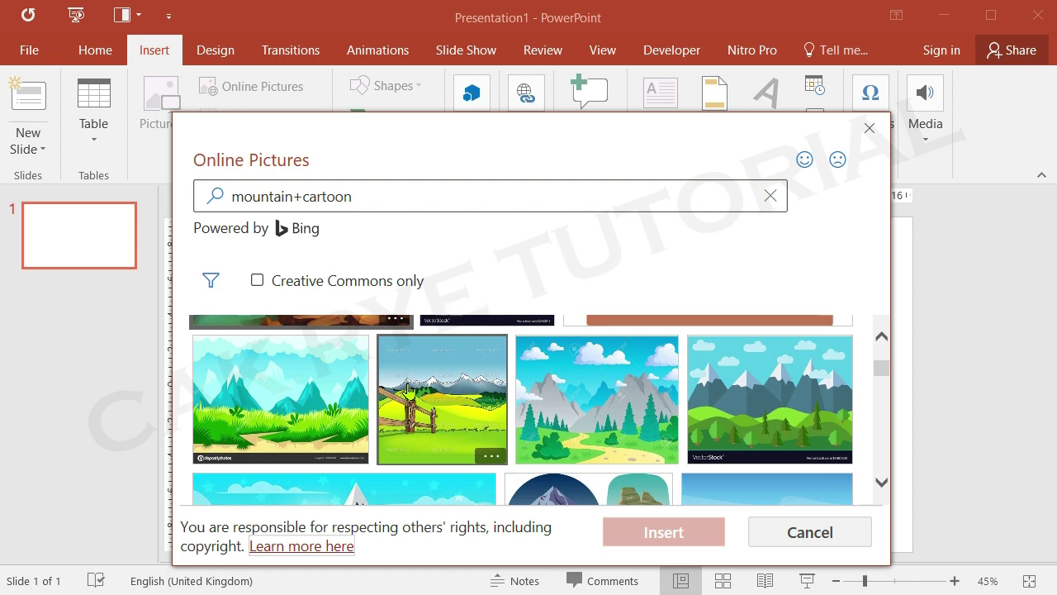
scroll(408, 389, "down", 1)
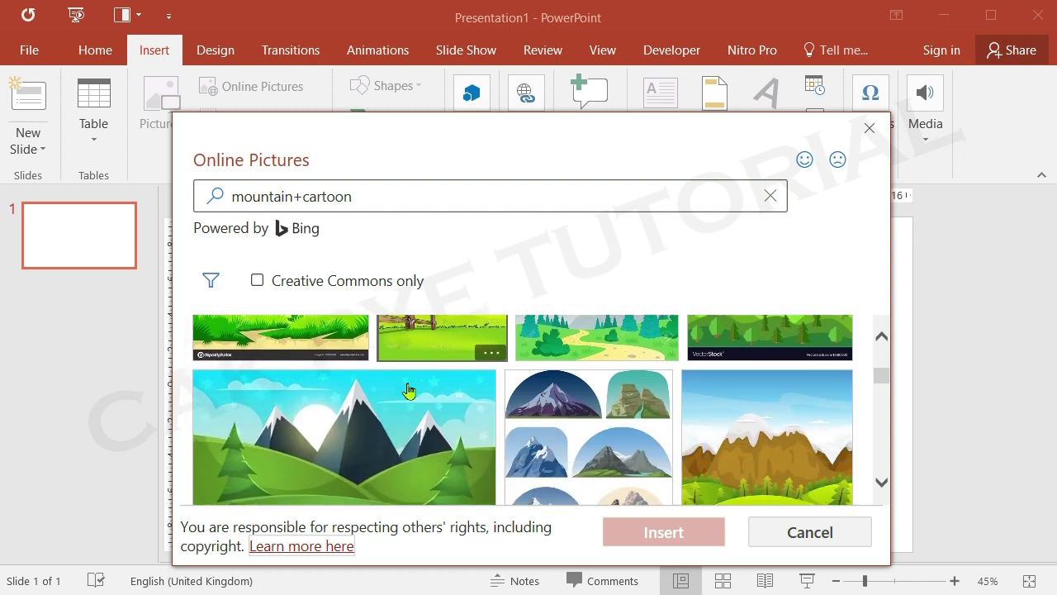
scroll(408, 390, "down", 1)
scroll(408, 390, "down", 1)
scroll(408, 390, "down", 1)
scroll(408, 390, "down", 1)
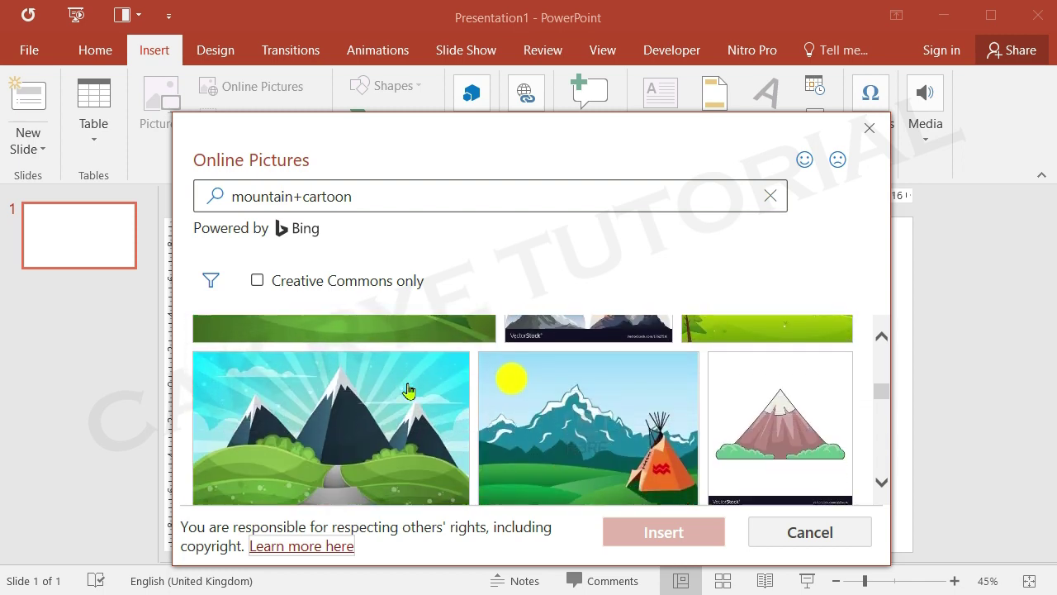
scroll(408, 390, "down", 1)
scroll(408, 390, "down", 1)
scroll(408, 390, "down", 1)
scroll(408, 390, "down", 1)
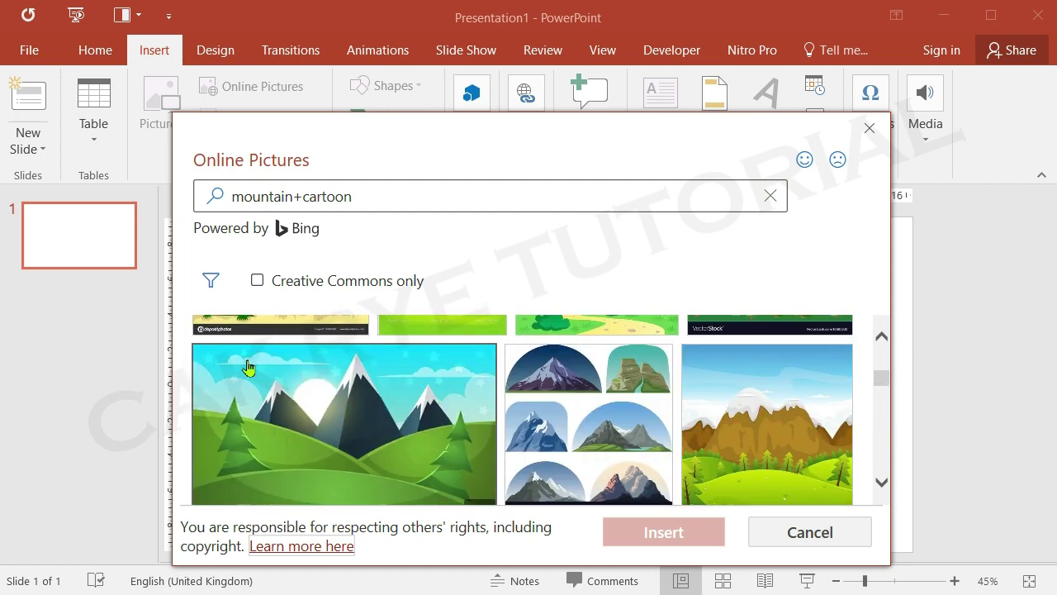
left_click(211, 280)
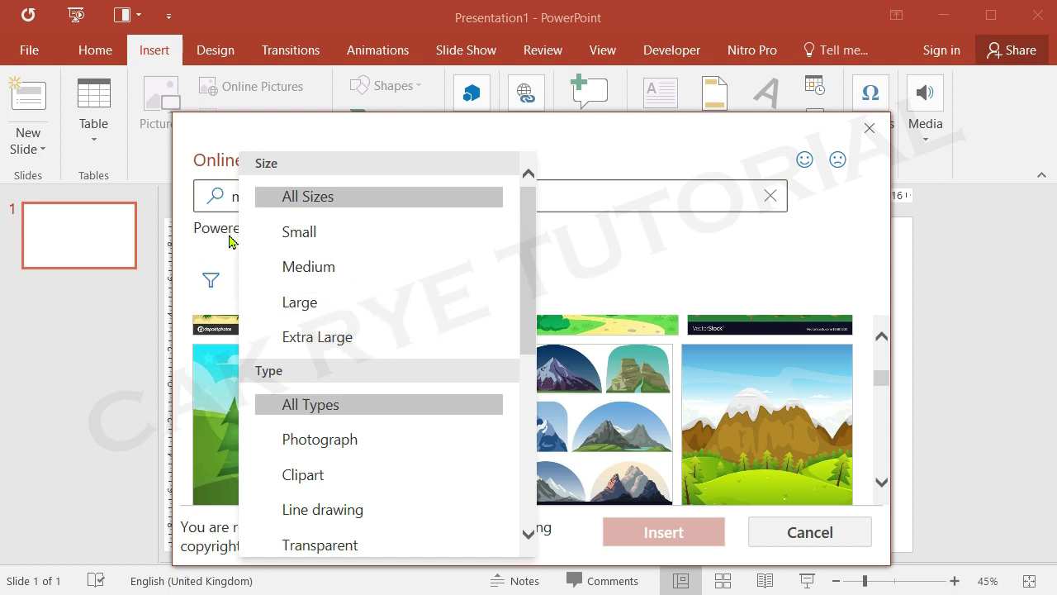
scroll(358, 392, "down", 1)
scroll(358, 392, "down", 1)
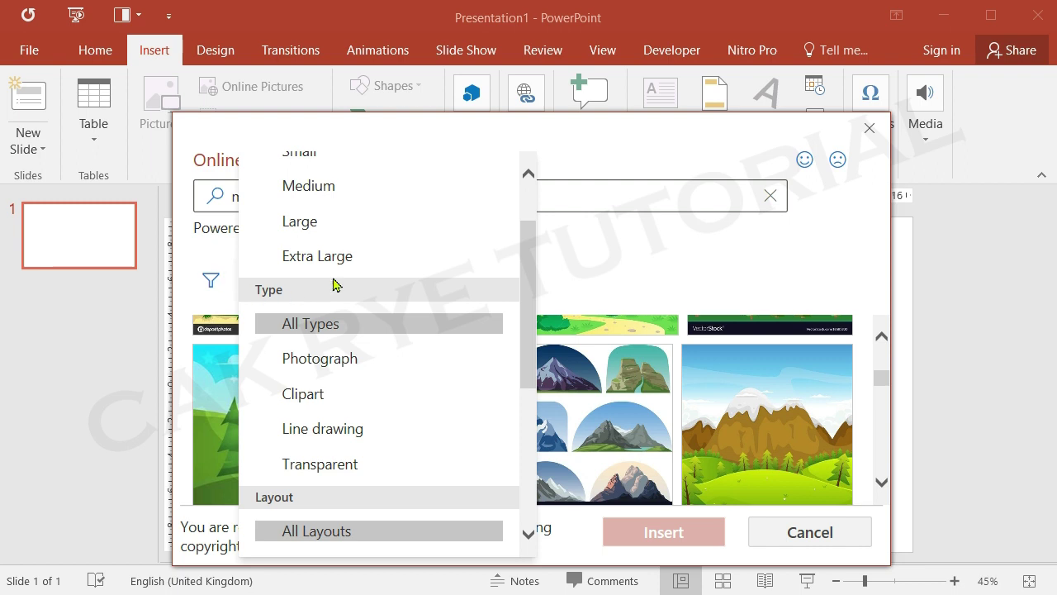
left_click(619, 258)
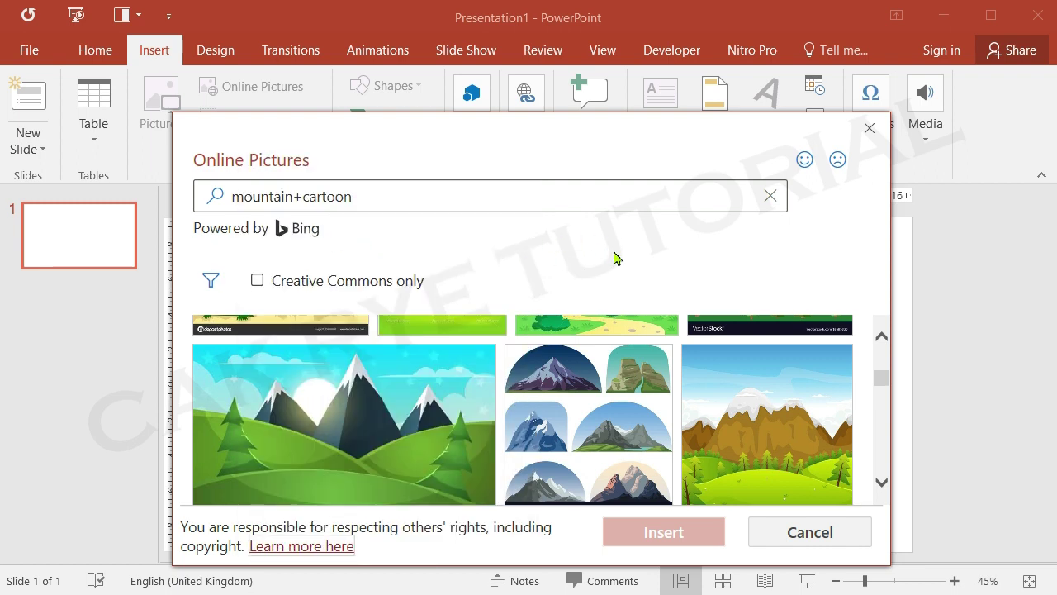
Insert the cartoon mountain picture with the orange tepee and yellow sun.
scroll(442, 396, "down", 1)
scroll(442, 396, "down", 1)
scroll(442, 396, "down", 1)
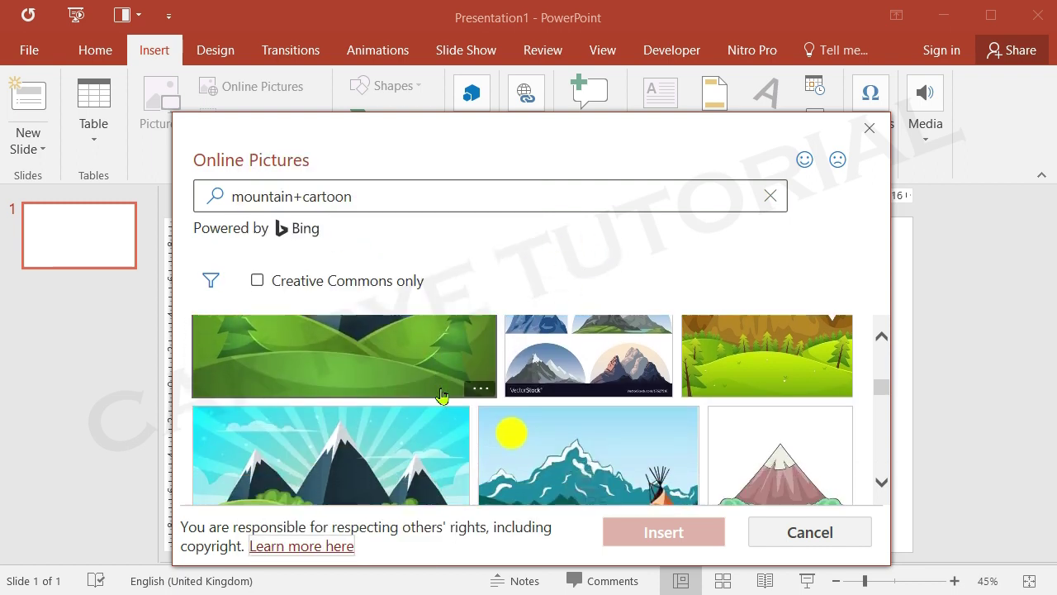
scroll(442, 396, "down", 2)
scroll(442, 396, "down", 1)
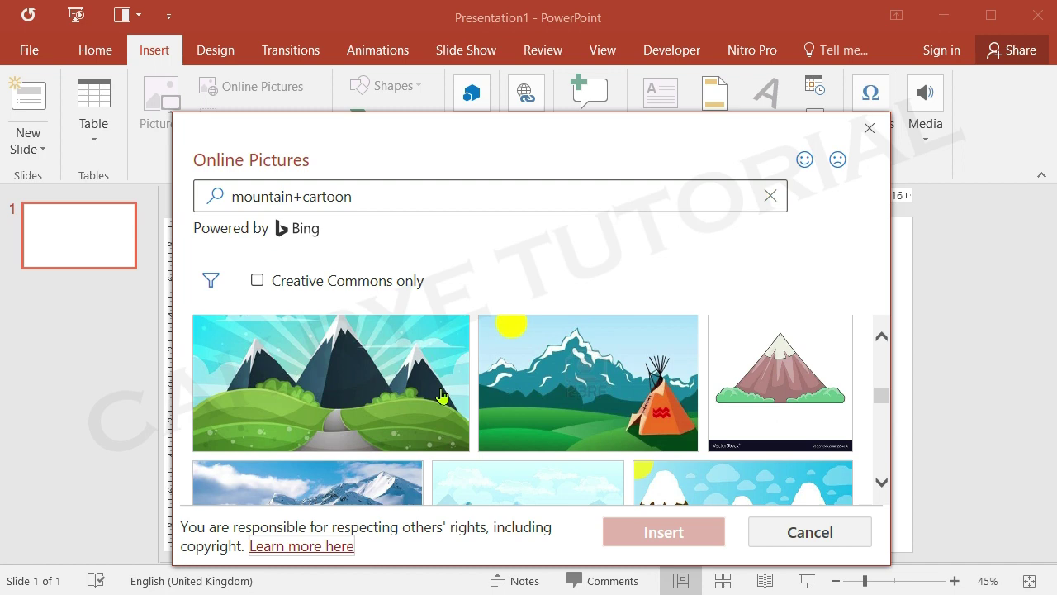
left_click(607, 385)
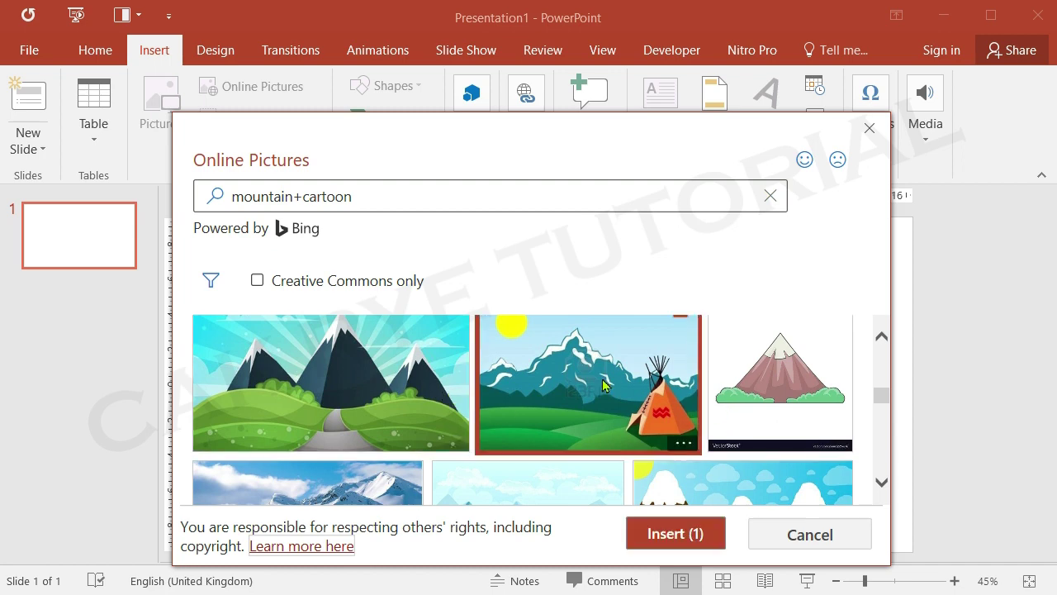
left_click(672, 534)
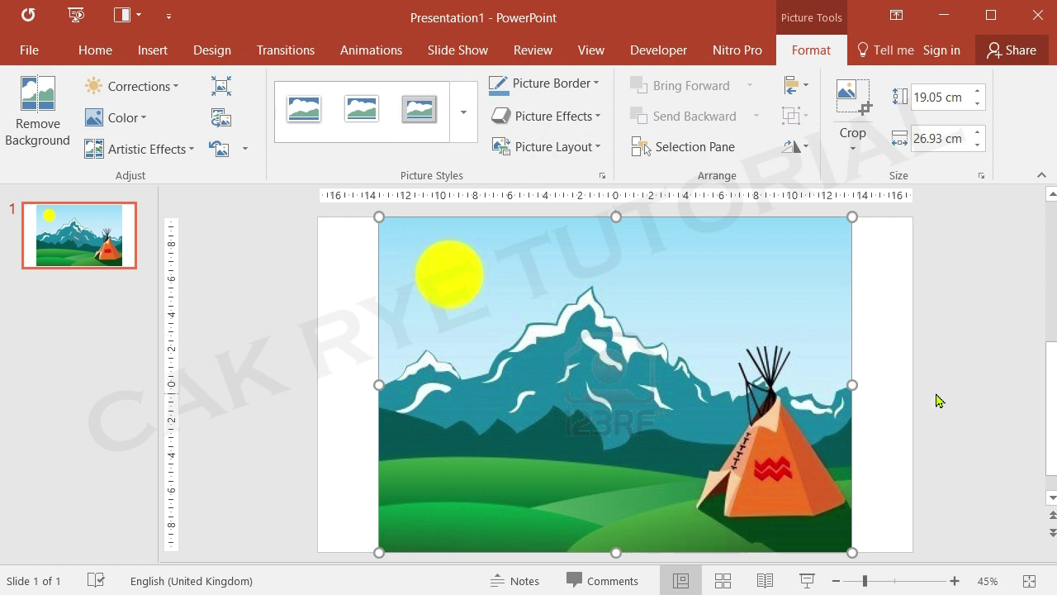
Stretch the mountain picture's left and right sides to the slide edges, 33.87 cm wide.
scroll(915, 388, "down", 1)
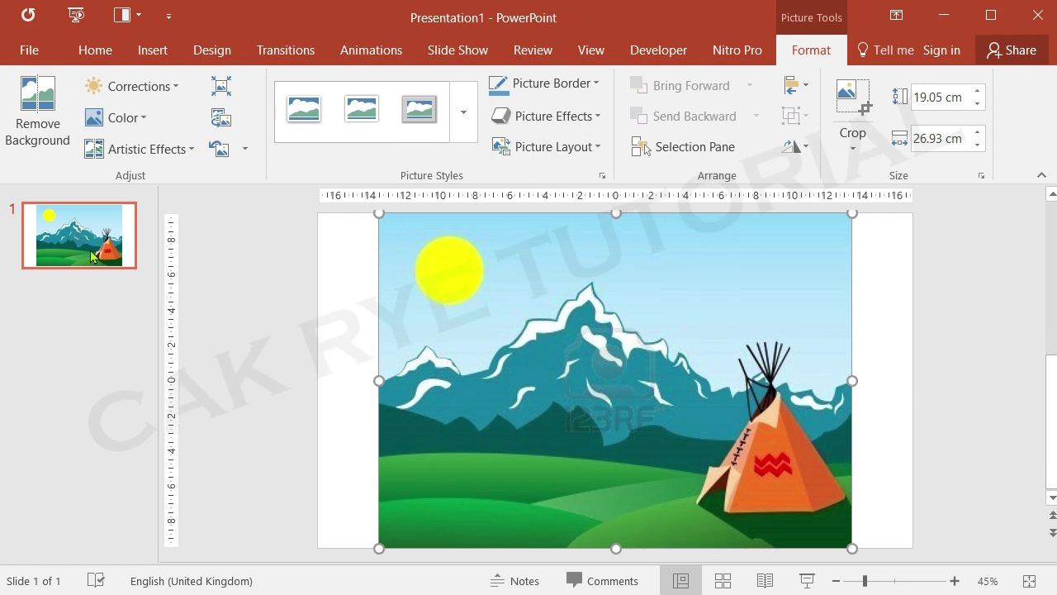
left_click_drag(375, 380, 318, 380)
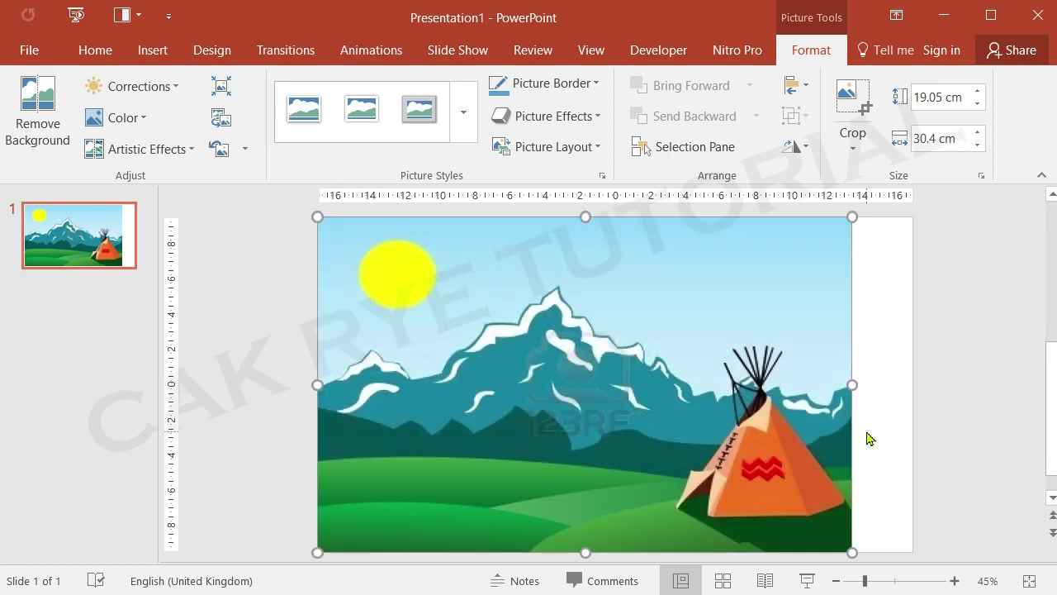
left_click_drag(856, 386, 912, 384)
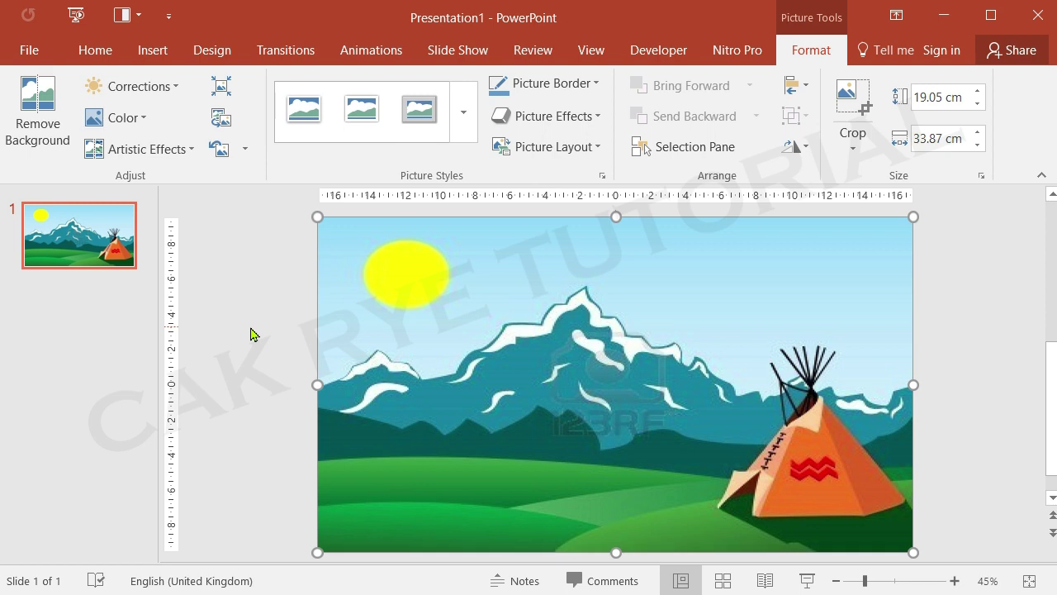
Search Online Pictures for 'bird animation' images.
left_click(153, 50)
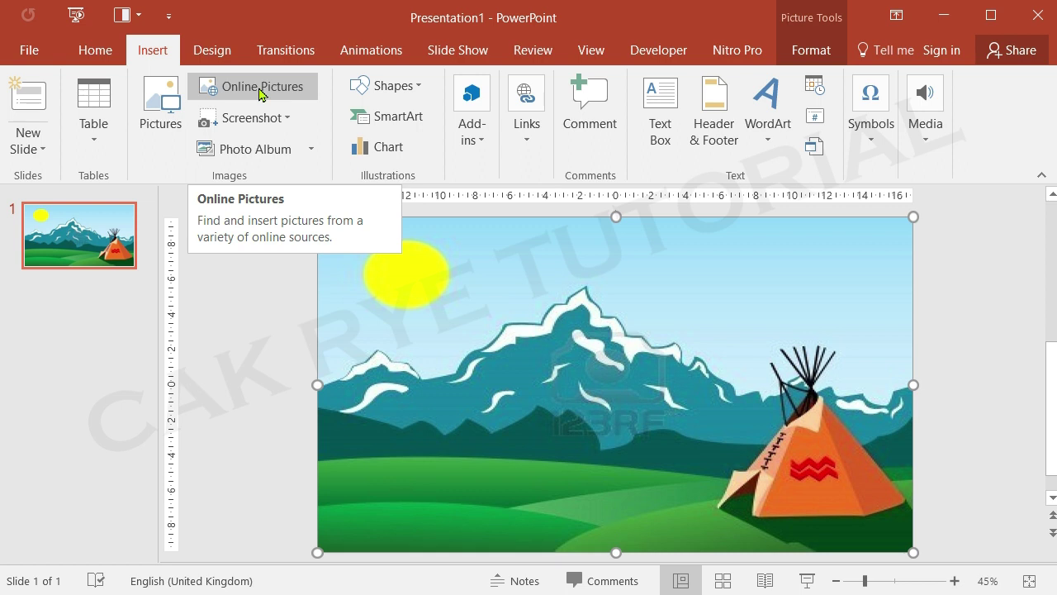
left_click(261, 94)
type("bird animation")
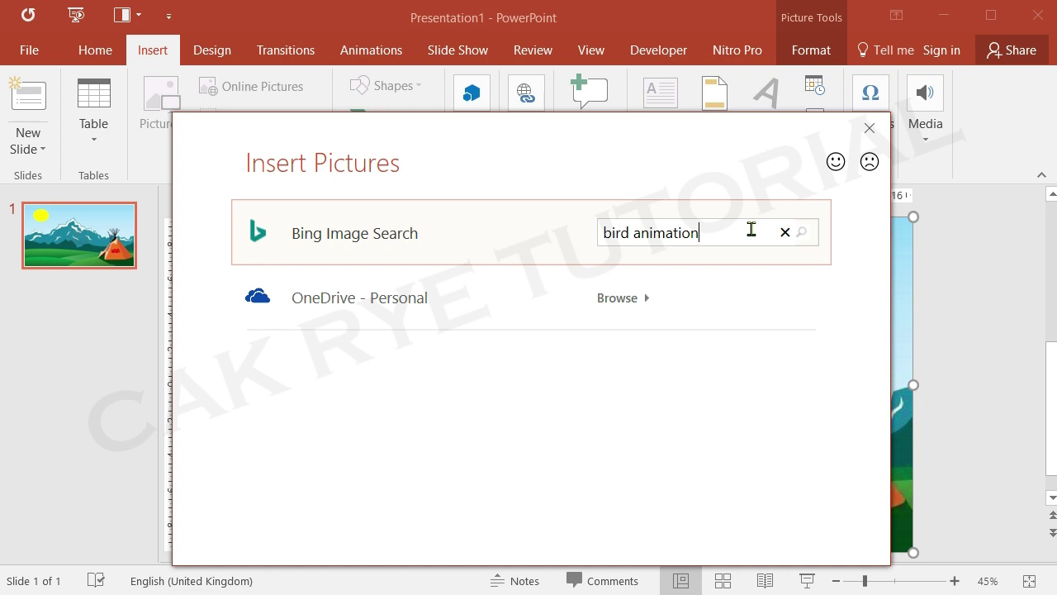
key("Return")
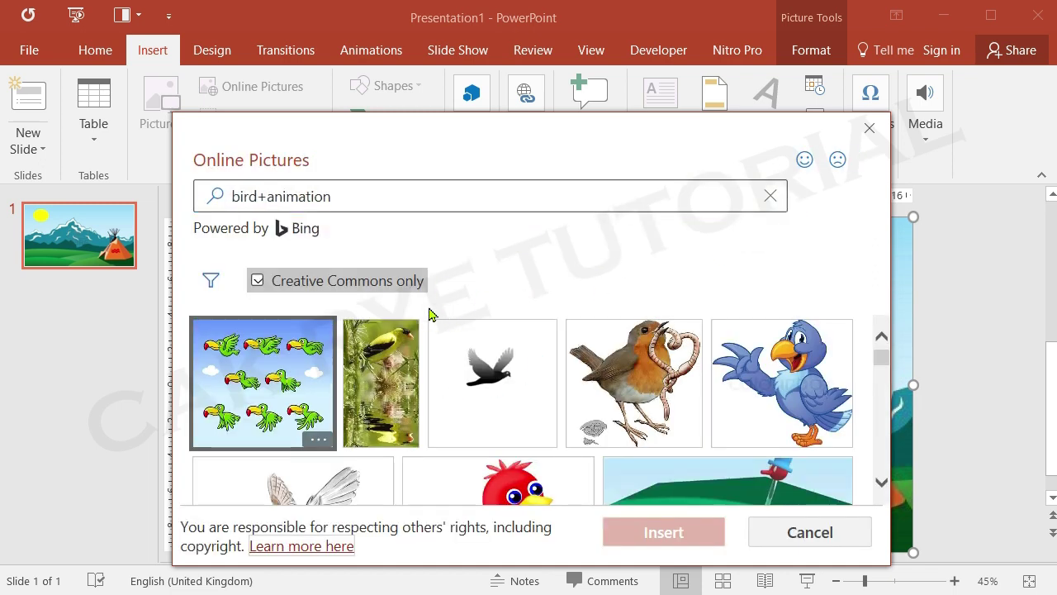
scroll(396, 324, "down", 1)
scroll(395, 323, "up", 1)
Show all results, not only Creative Commons, and insert the grey flying bird.
left_click(257, 281)
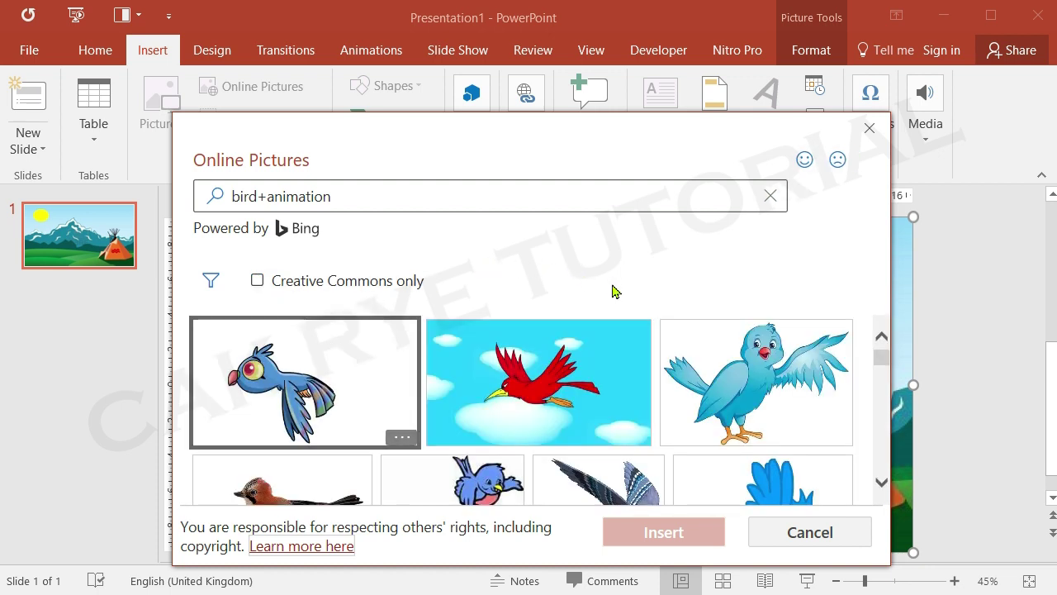
scroll(735, 386, "down", 1)
scroll(743, 396, "down", 1)
scroll(760, 409, "down", 1)
scroll(774, 419, "down", 2)
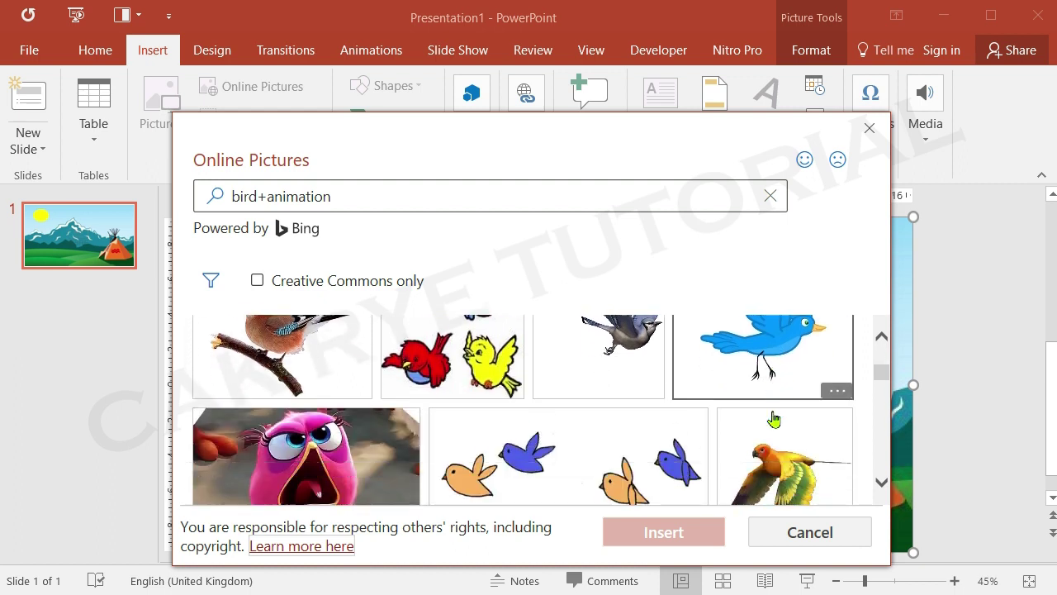
scroll(774, 420, "down", 1)
scroll(773, 420, "down", 1)
scroll(773, 420, "down", 1)
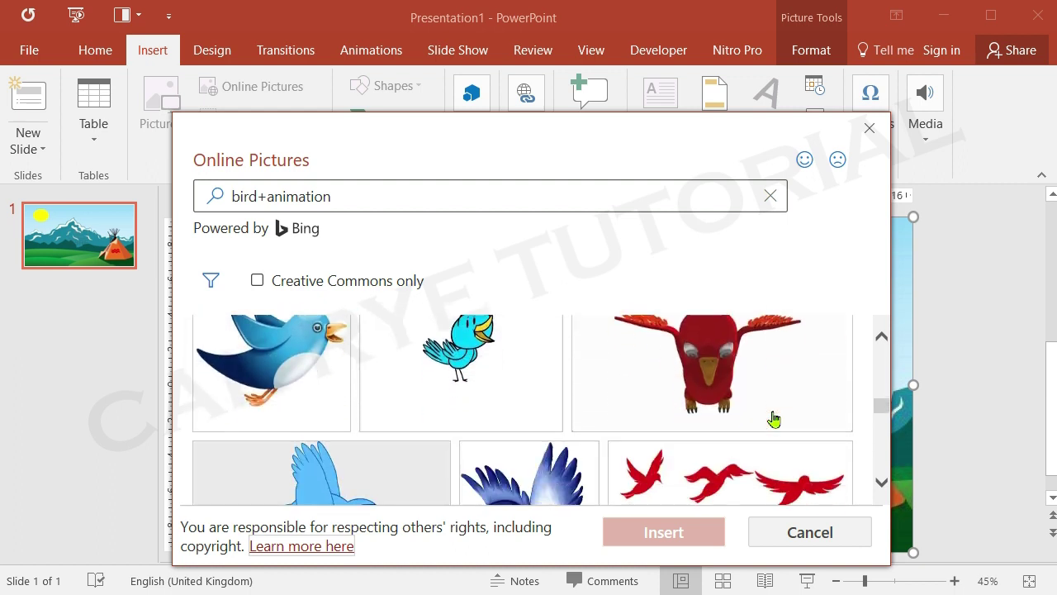
scroll(774, 420, "down", 1)
scroll(773, 420, "down", 1)
scroll(774, 420, "down", 1)
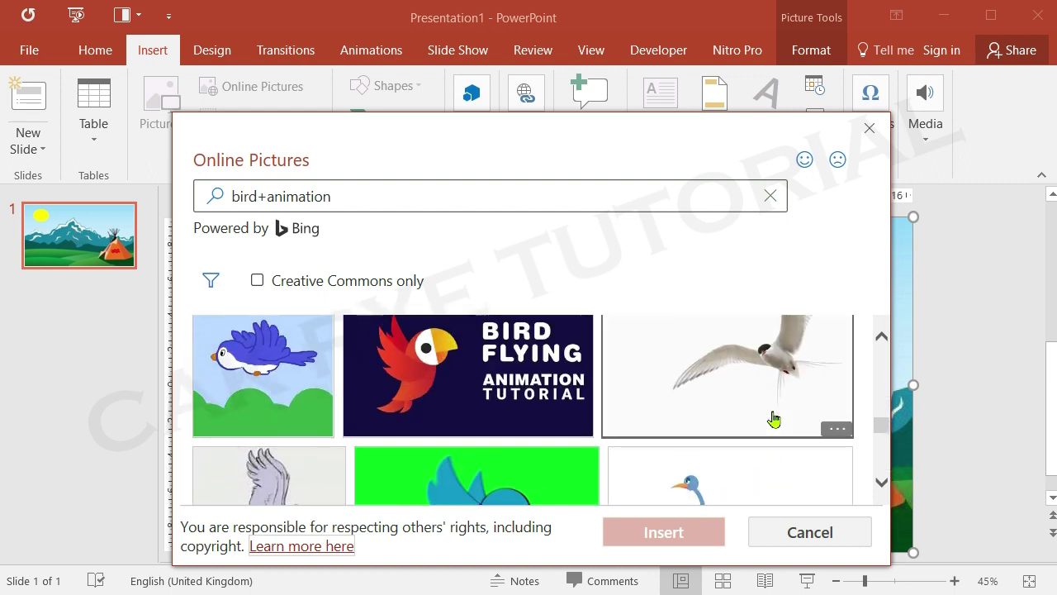
scroll(774, 420, "down", 1)
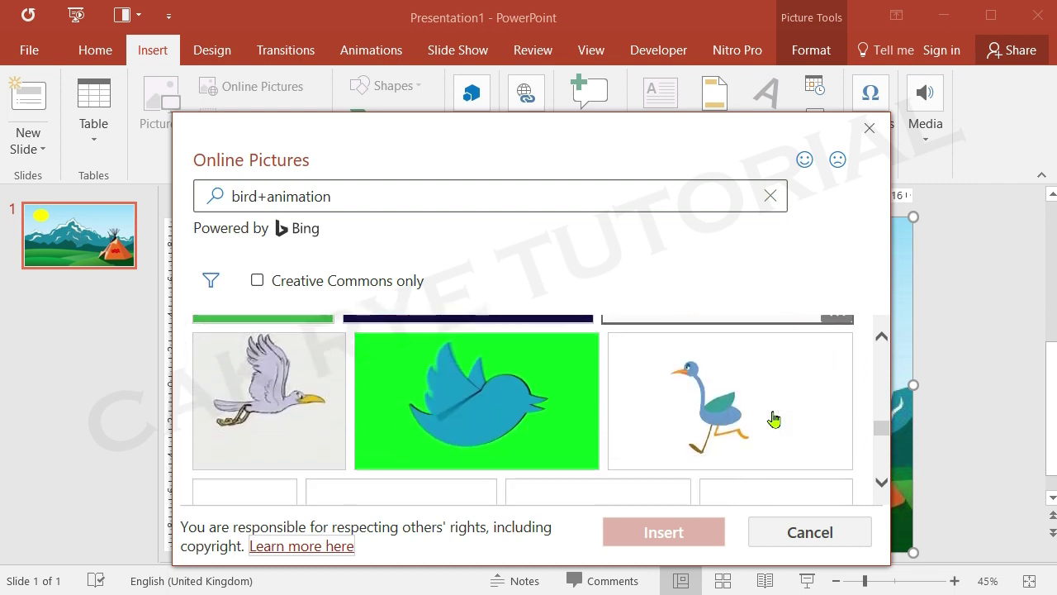
left_click(273, 410)
left_click(675, 535)
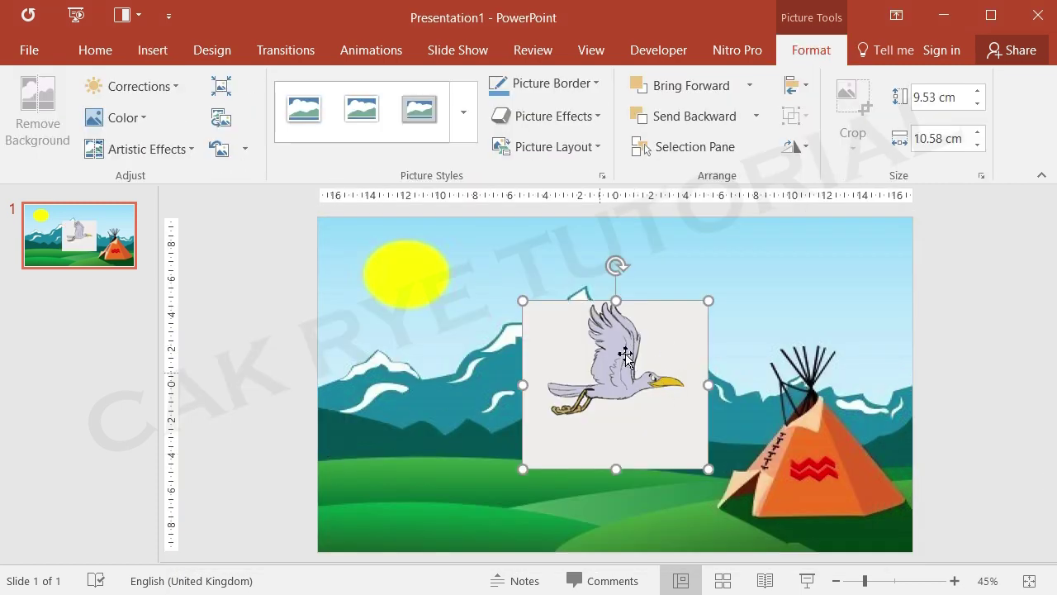
Preview the slide show, then raise the bird into the sky above the mountains.
left_click(807, 581)
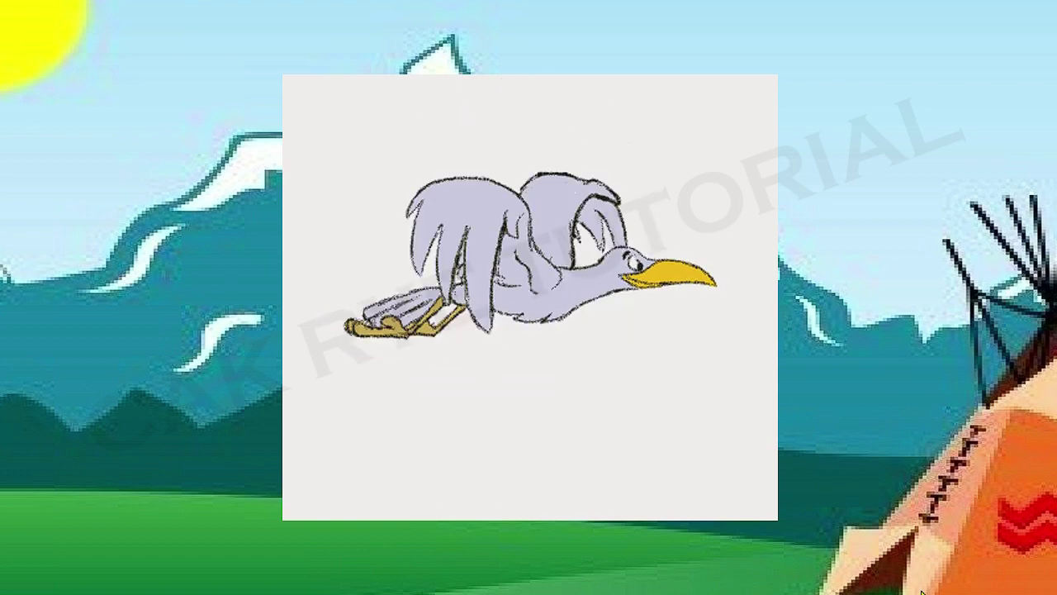
key("Escape")
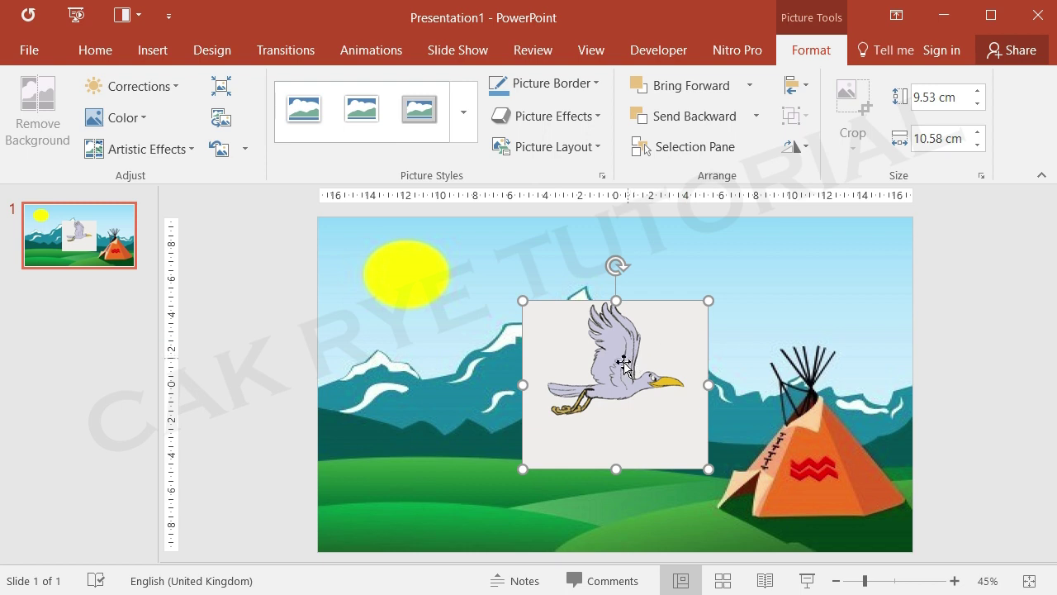
mouse_move(665, 345)
left_mouse_down()
mouse_move(572, 301)
mouse_move(636, 285)
left_mouse_up()
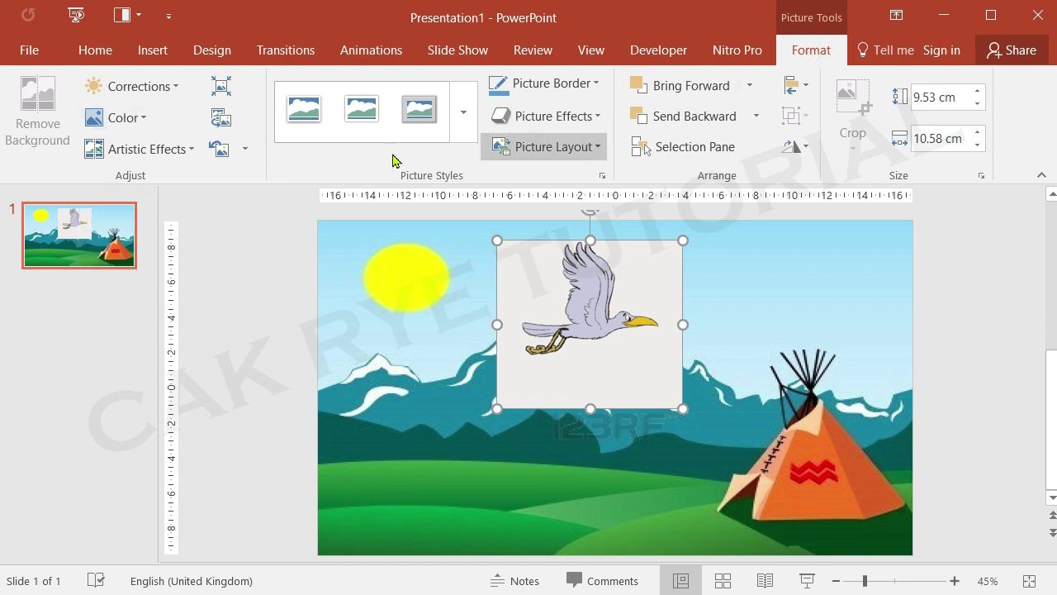
Make the bird's grey background transparent with Set Transparent Color and preview the slide.
left_click(140, 118)
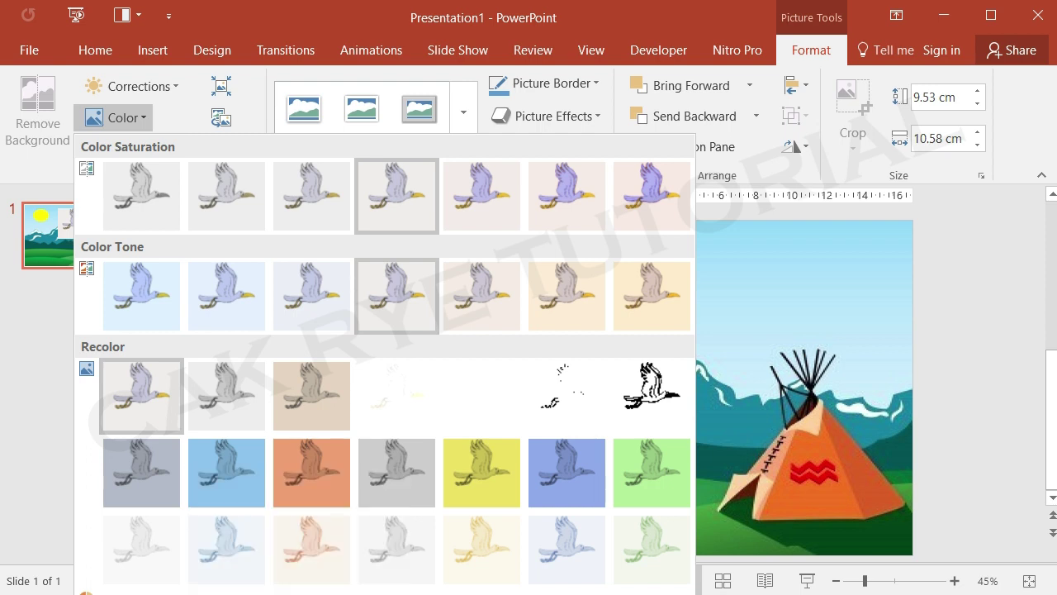
left_click(148, 594)
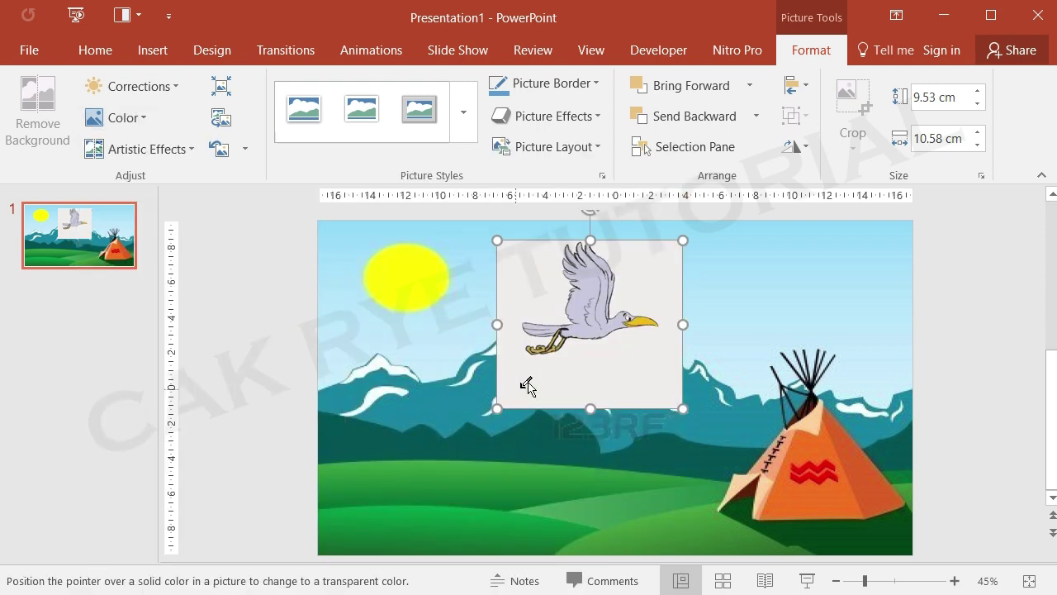
left_click(617, 364)
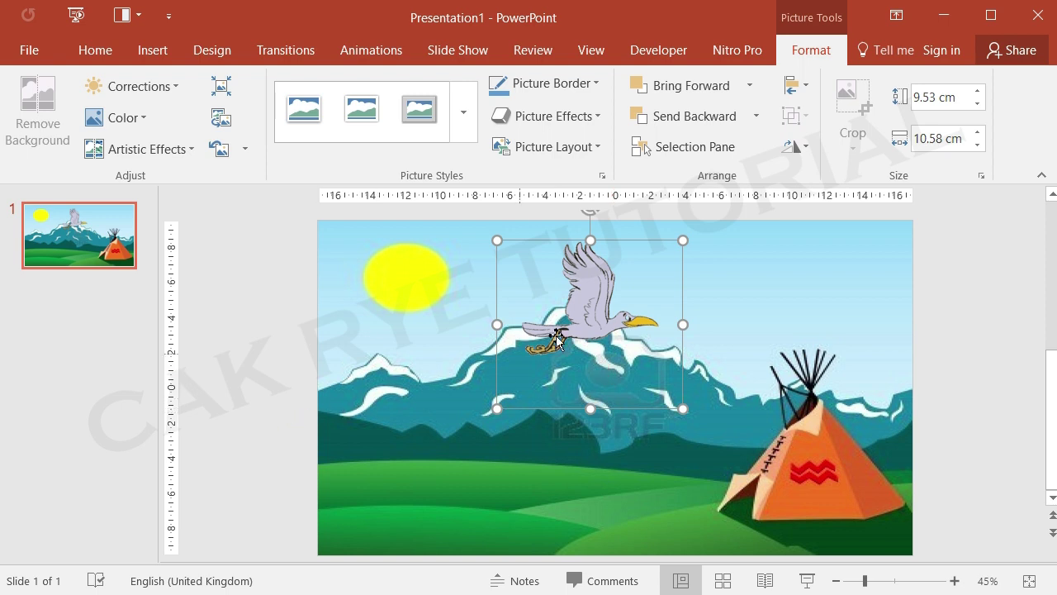
mouse_move(588, 304)
left_mouse_down()
mouse_move(546, 347)
mouse_move(460, 327)
left_mouse_up()
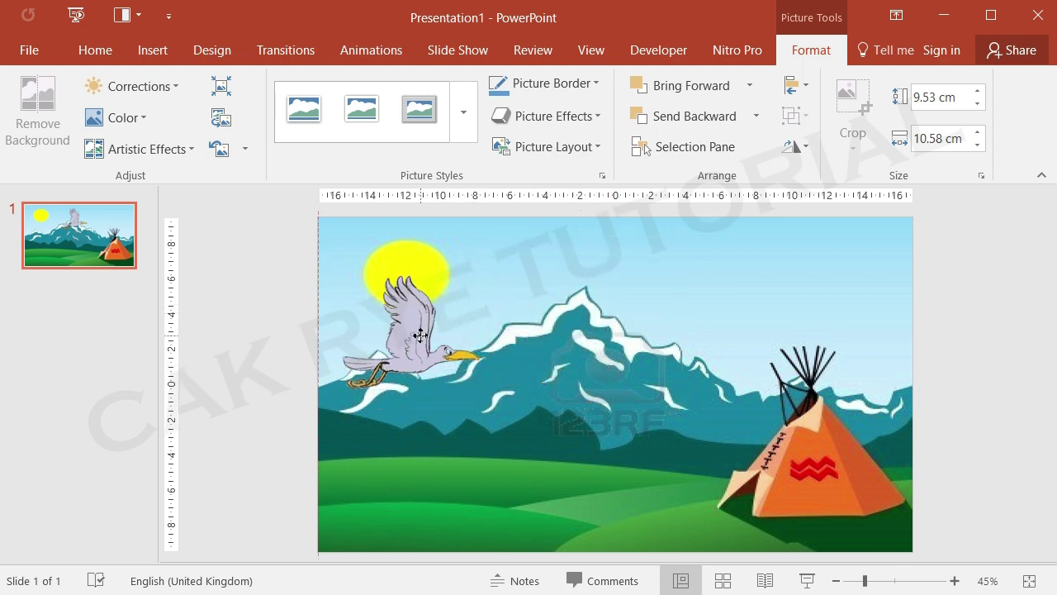
left_click_drag(460, 327, 502, 320)
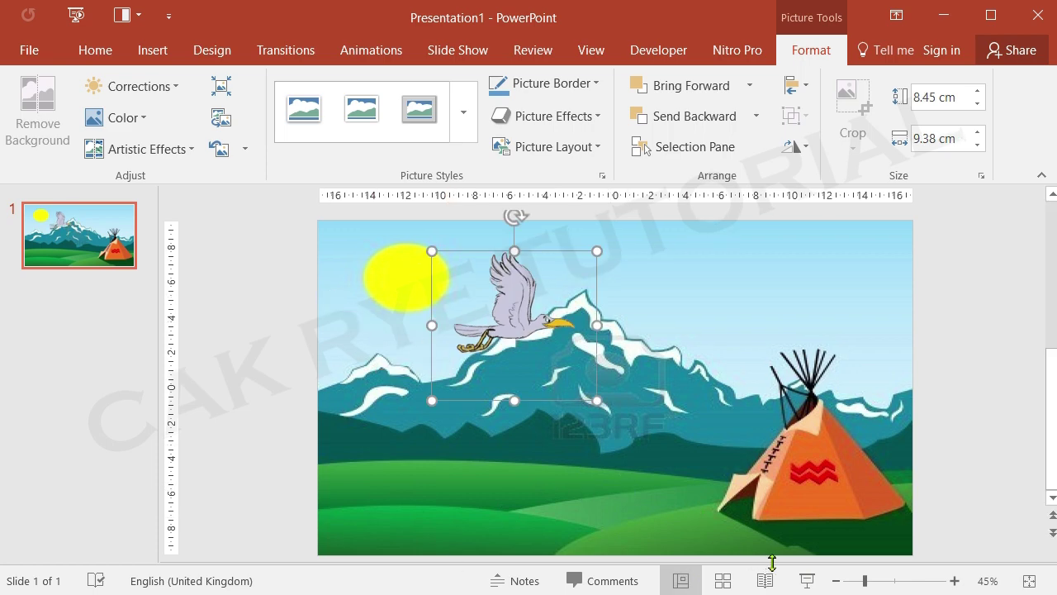
left_click(808, 582)
Shrink the bird to 6.58 × 7.31 cm and place it just off the slide's left edge.
left_click_drag(525, 314, 265, 317)
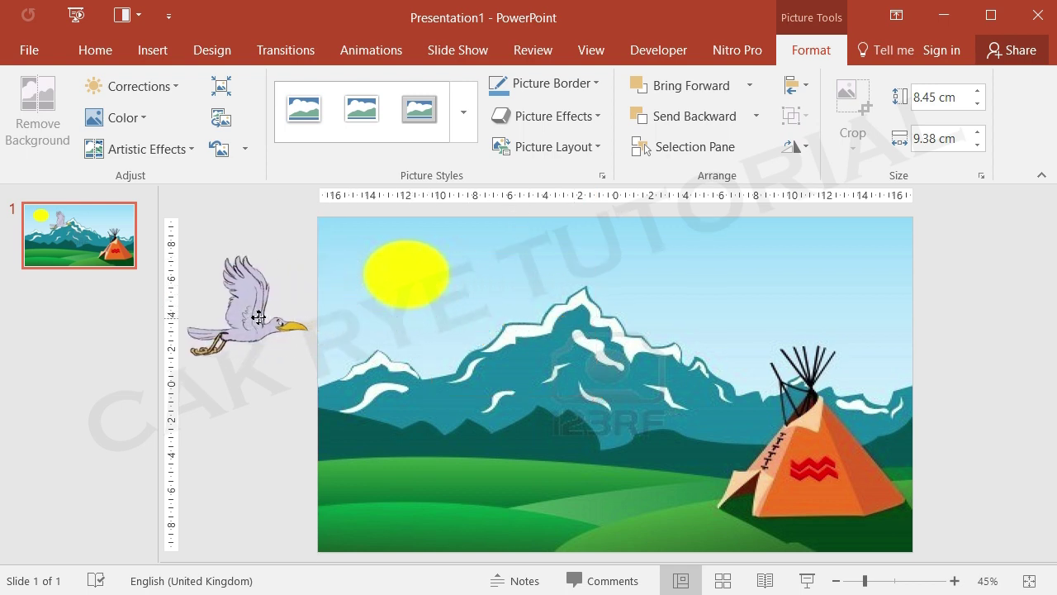
left_click_drag(265, 318, 257, 318)
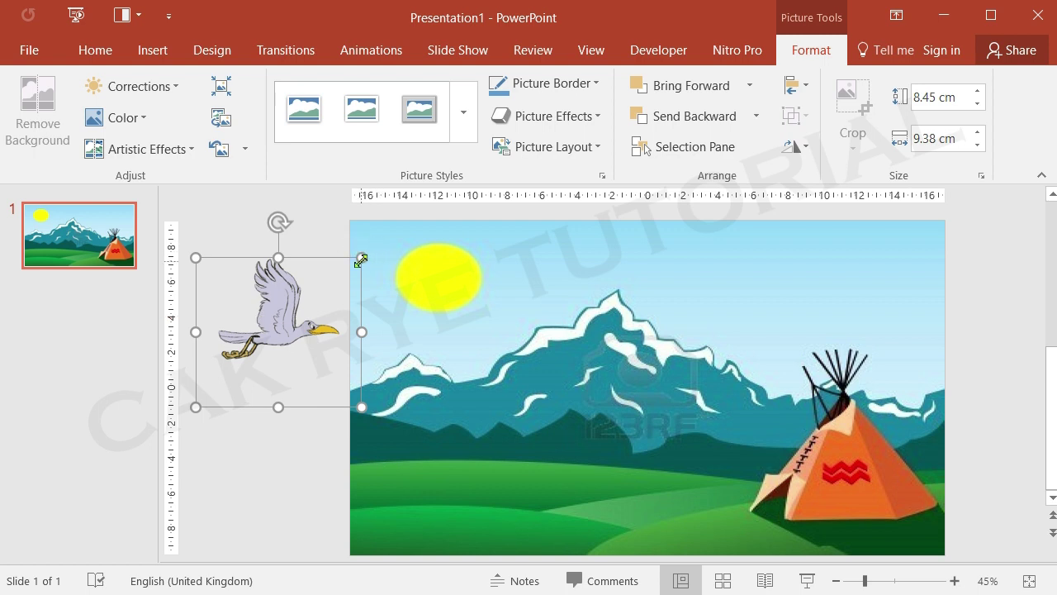
left_click_drag(361, 258, 325, 289)
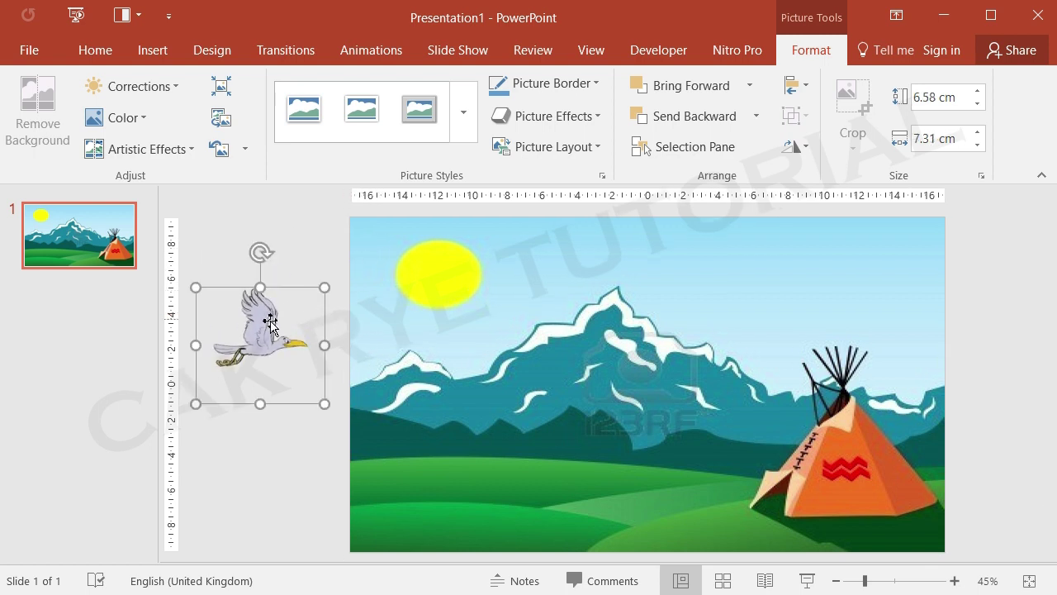
left_click_drag(271, 324, 280, 289)
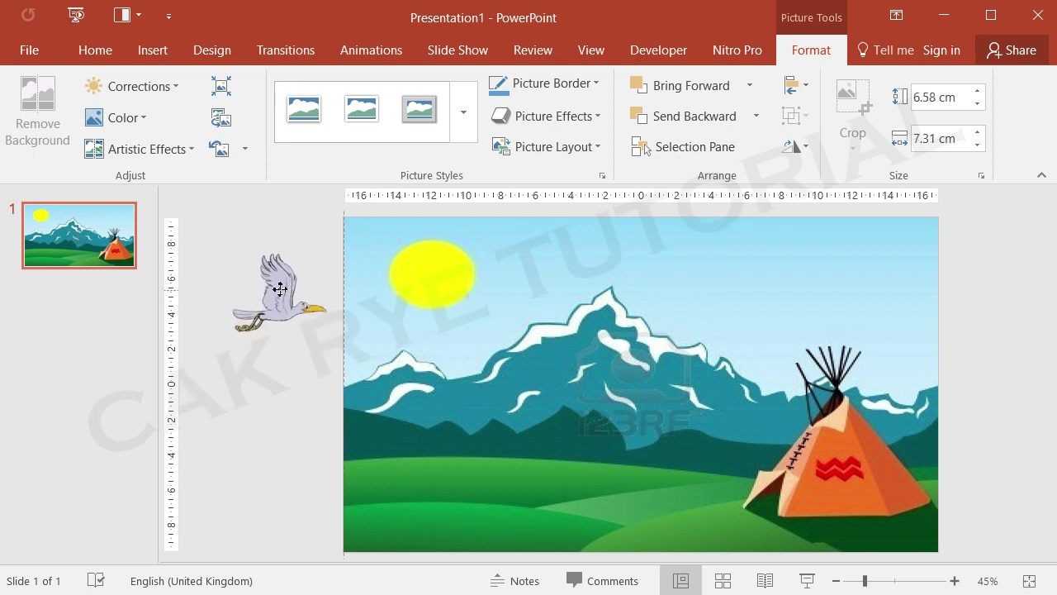
left_click_drag(280, 289, 274, 314)
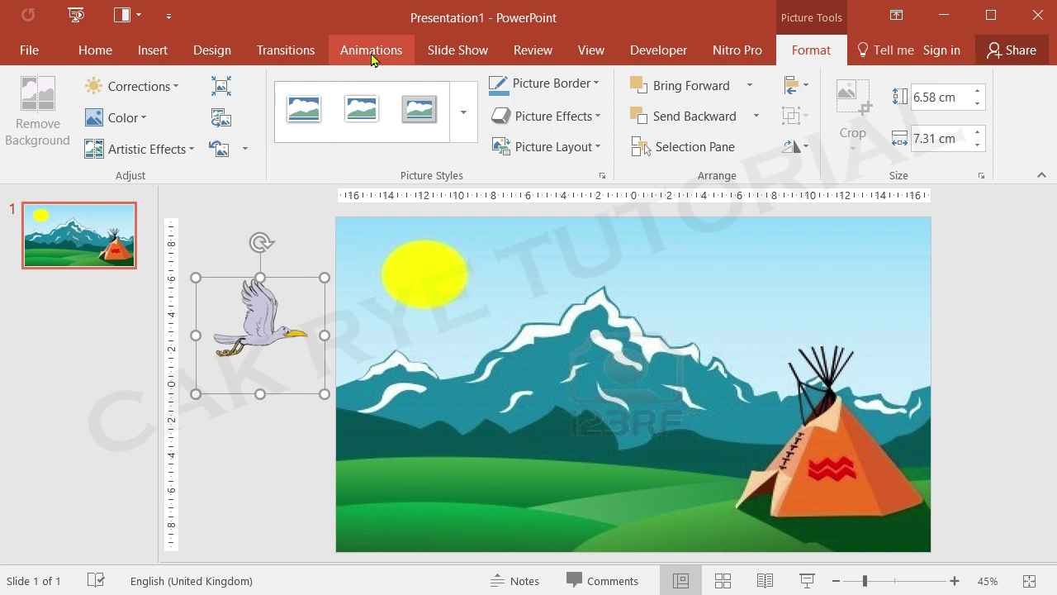
Pick the Custom Path motion effect from Animations > Add Animation for the bird.
left_click(373, 59)
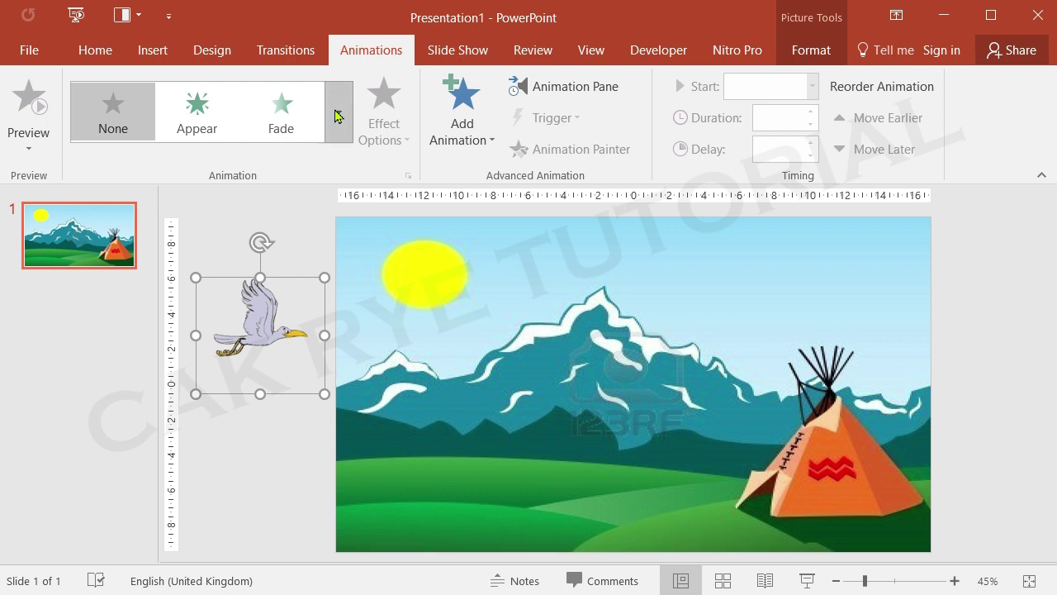
left_click(493, 144)
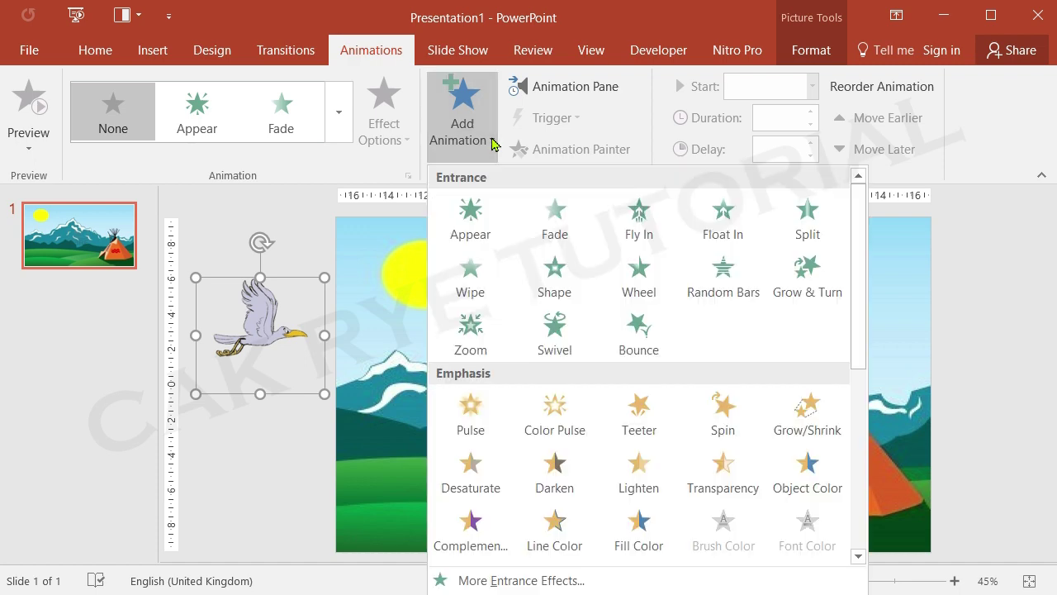
scroll(555, 343, "down", 5)
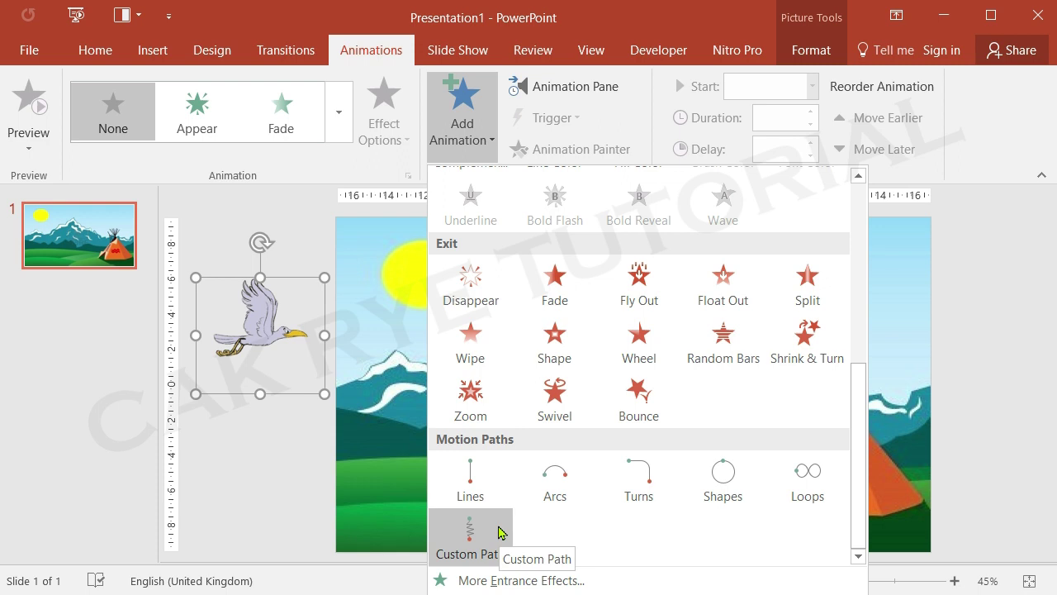
left_click(498, 533)
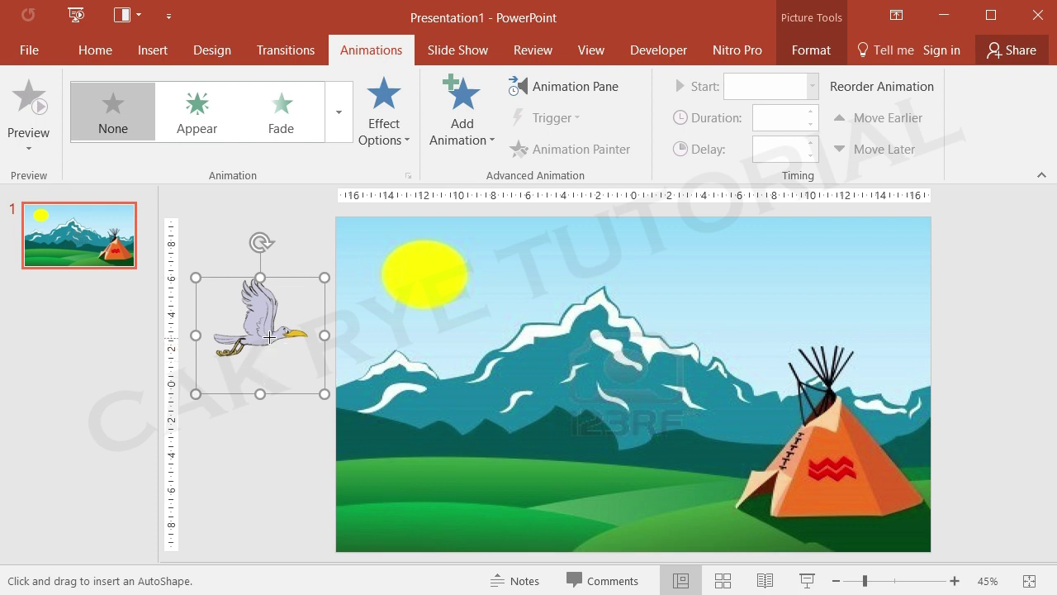
Draw a wavy flight path from the bird across the sky to beyond the slide's right edge.
left_click(270, 337)
mouse_move(351, 334)
left_mouse_down()
mouse_move(450, 339)
mouse_move(582, 270)
mouse_move(664, 284)
mouse_move(785, 332)
mouse_move(958, 262)
mouse_move(1014, 252)
left_mouse_up()
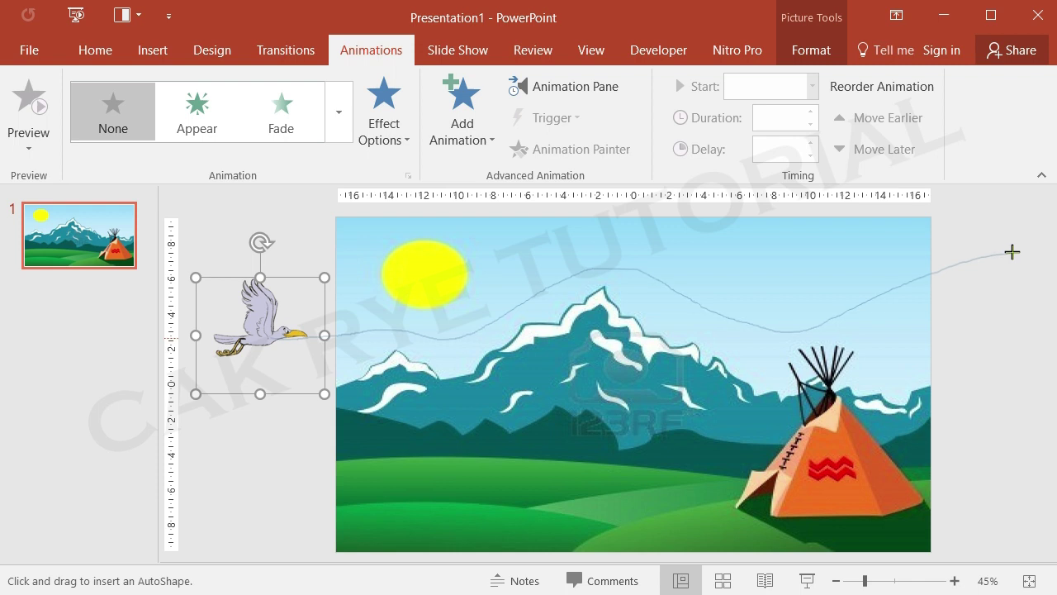
left_click_drag(1011, 251, 1014, 253)
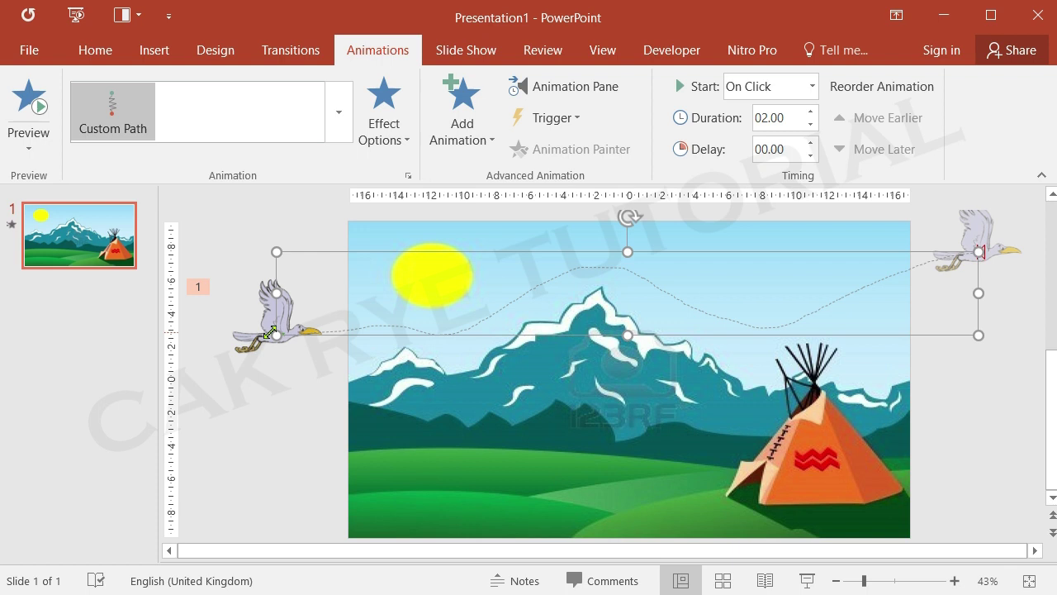
Set the bird animation's duration to 05.00 seconds and preview the flight.
left_click(768, 117)
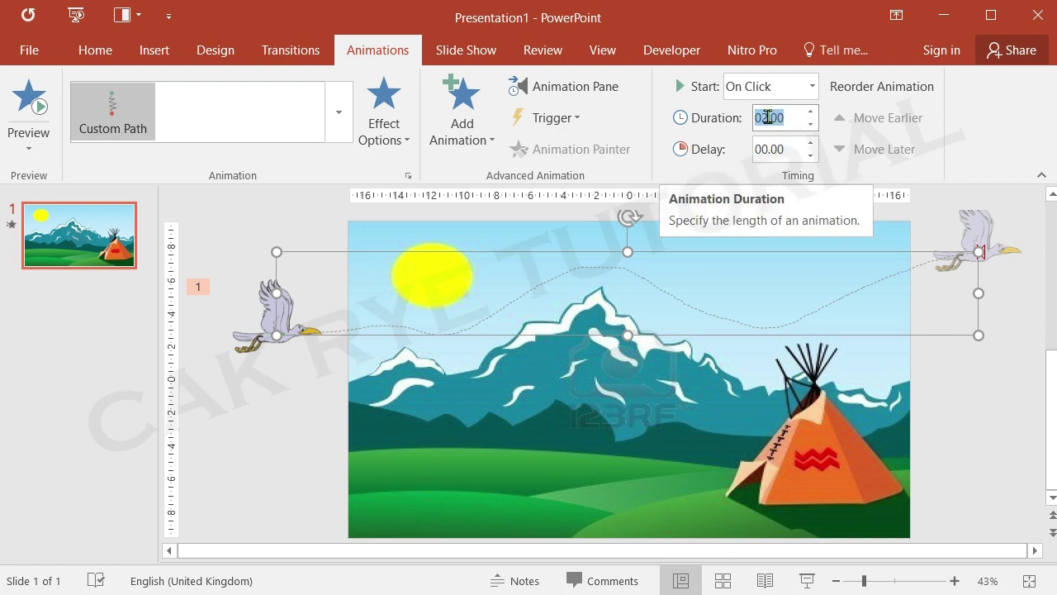
left_click(767, 117)
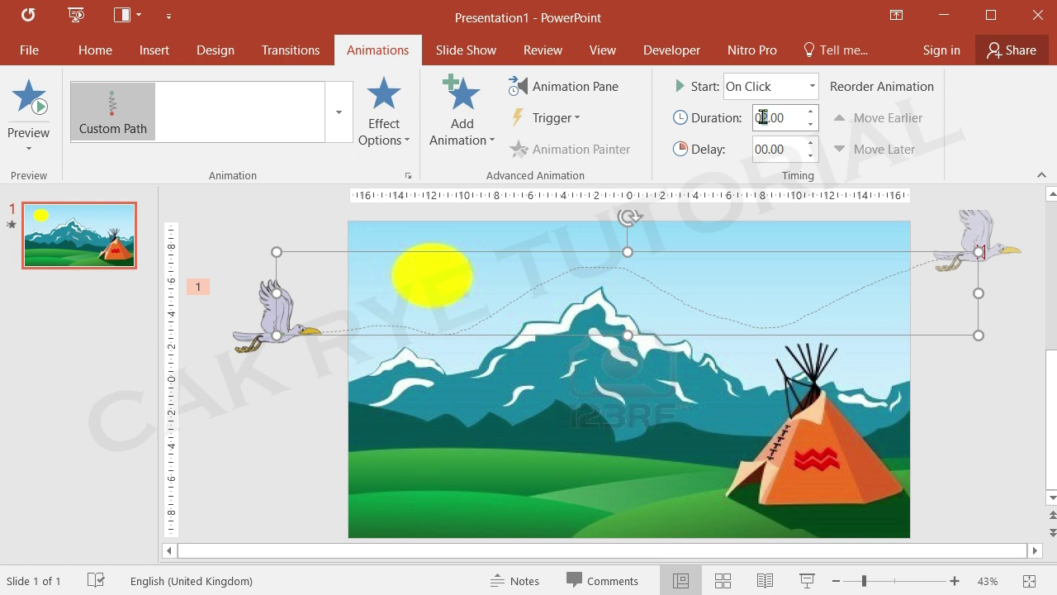
type("5")
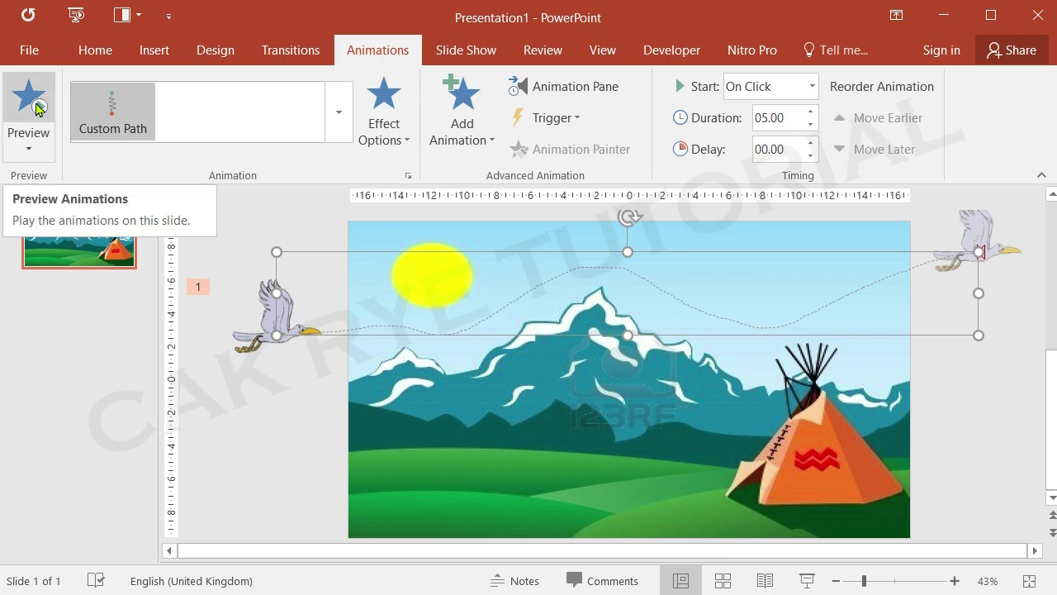
left_click(36, 107)
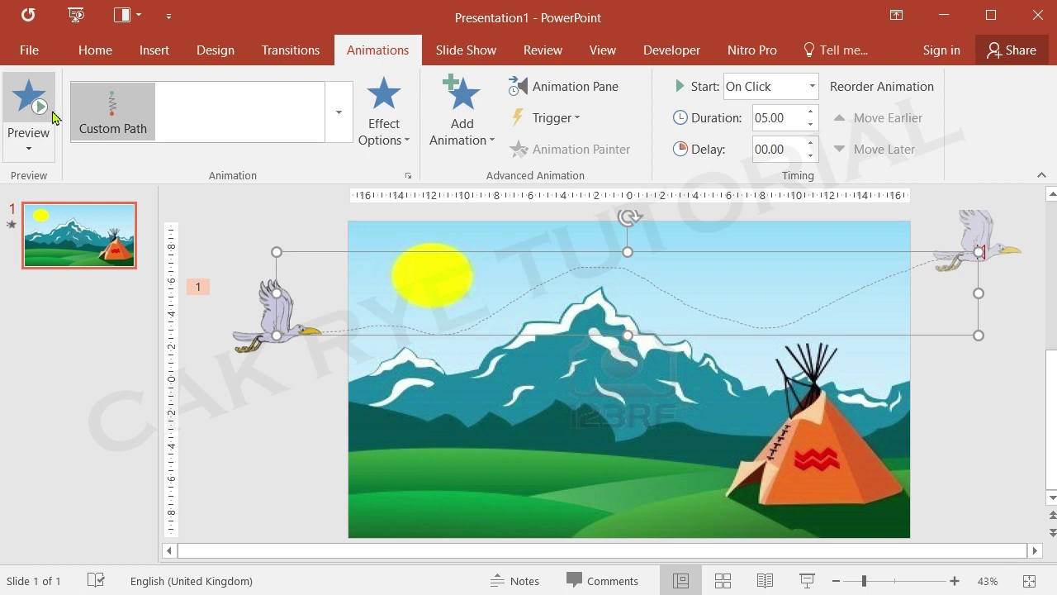
left_click(266, 429)
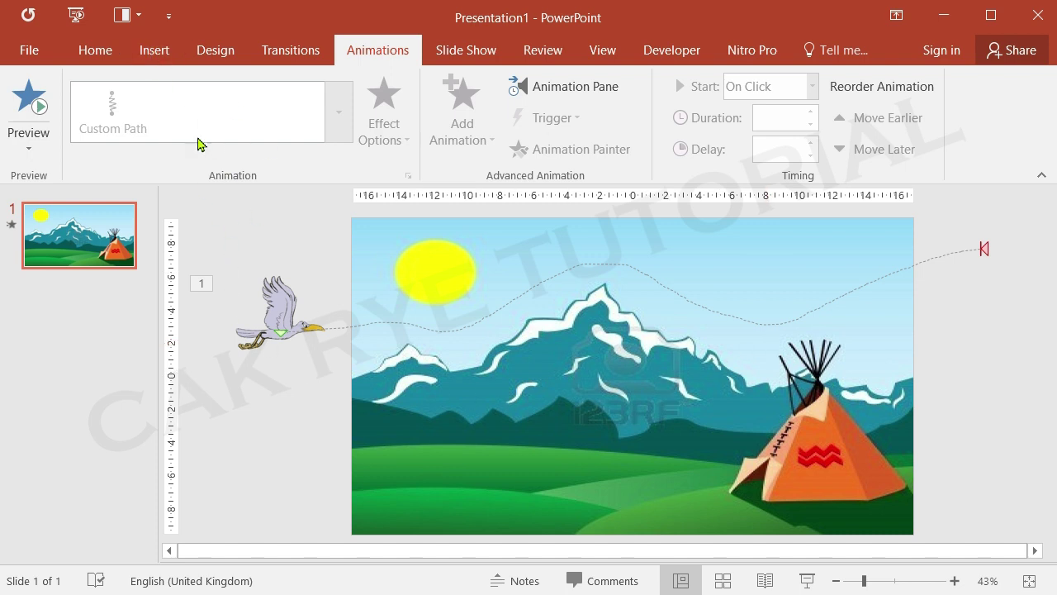
Search Online Pictures for tree images, refining the search to 'tree cartoon'.
left_click(156, 55)
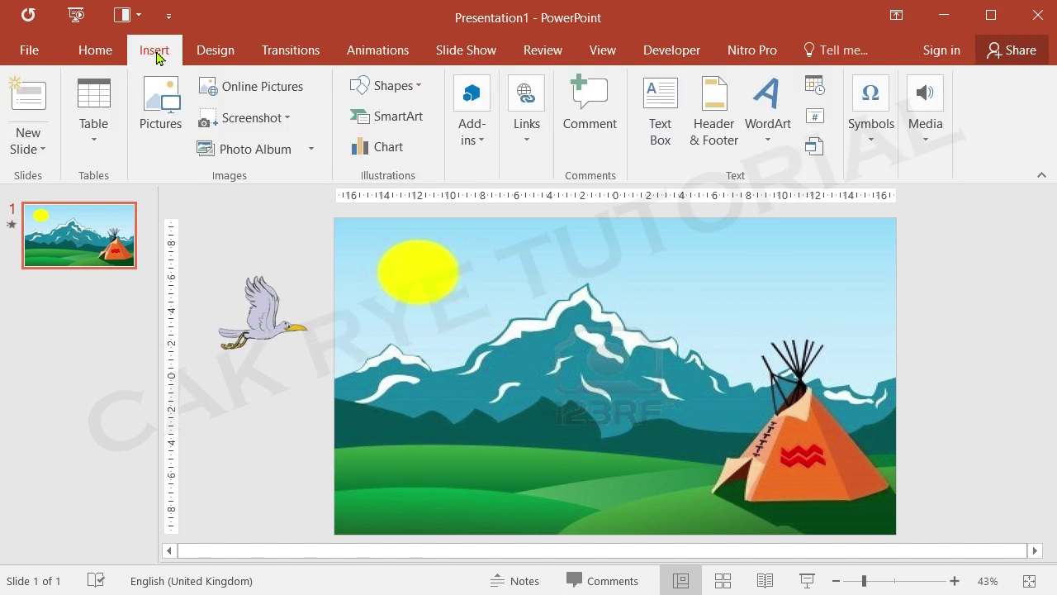
left_click(263, 89)
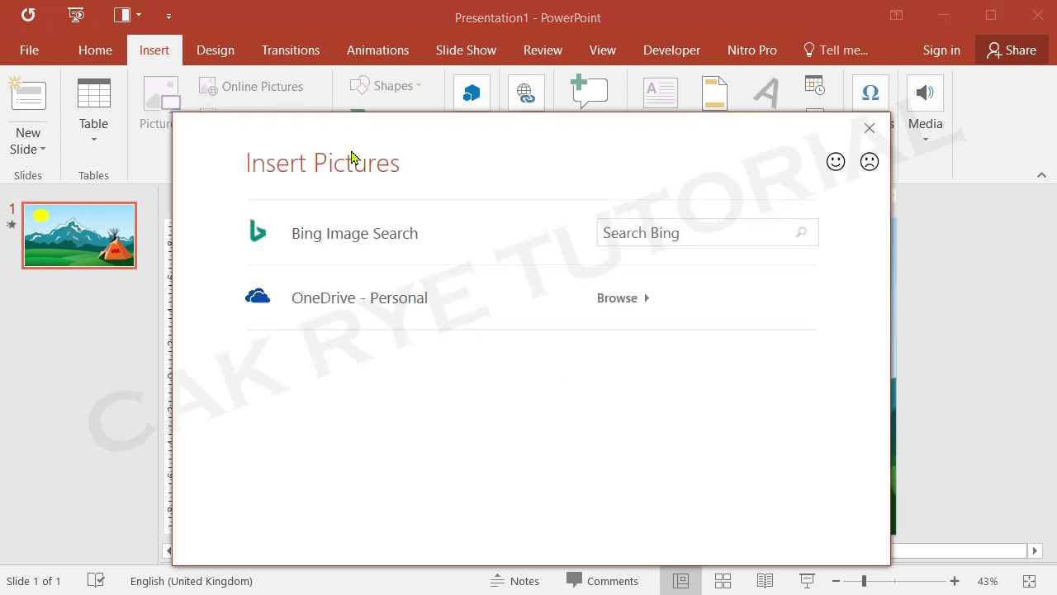
left_click(647, 229)
left_click(662, 246)
type("tr")
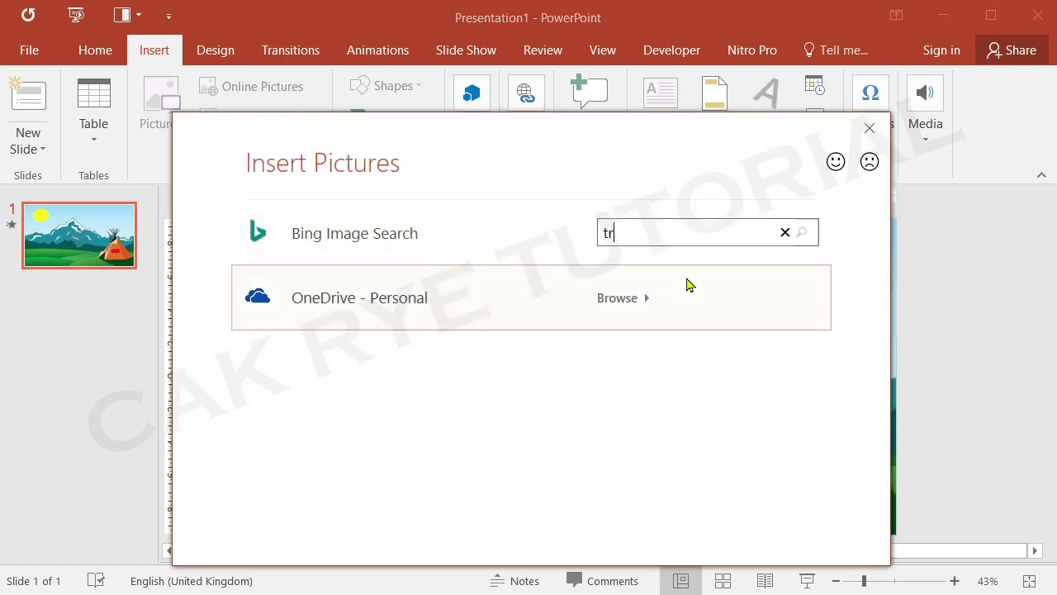
type("ee")
key("Return")
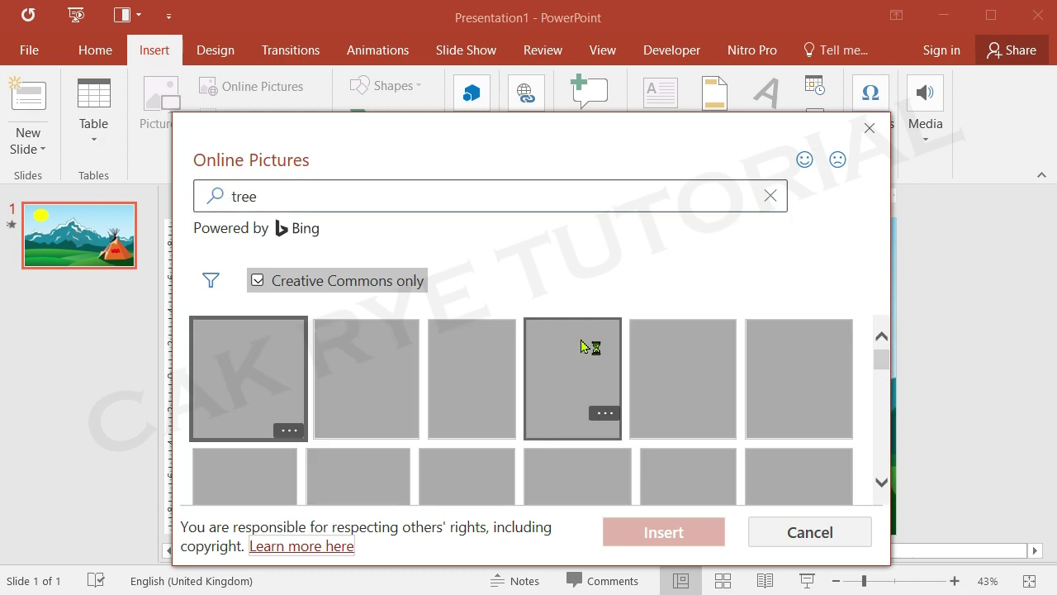
left_click(348, 197)
type("car")
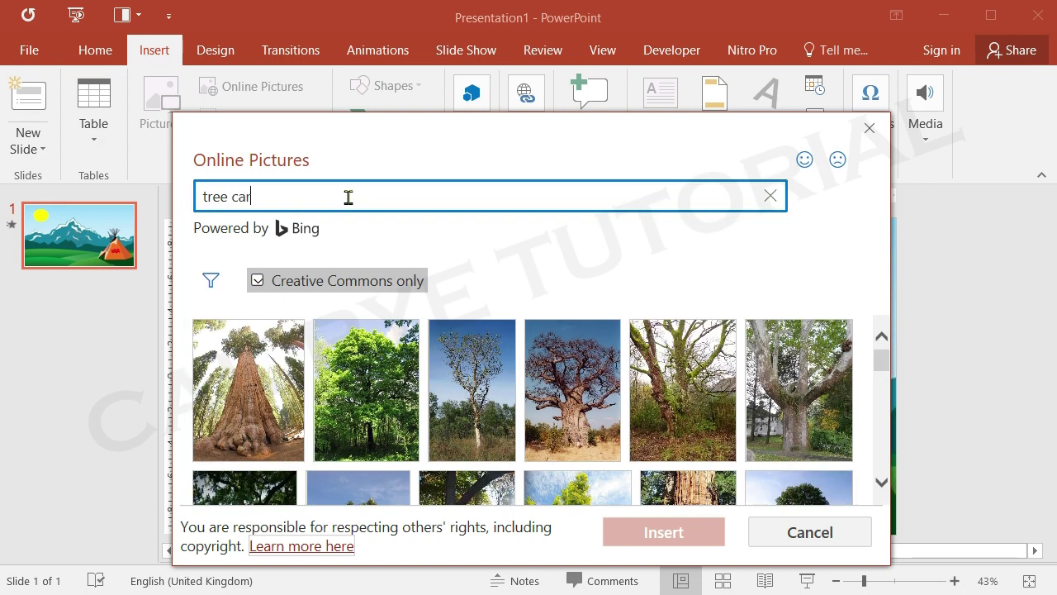
type("toon")
key("Return")
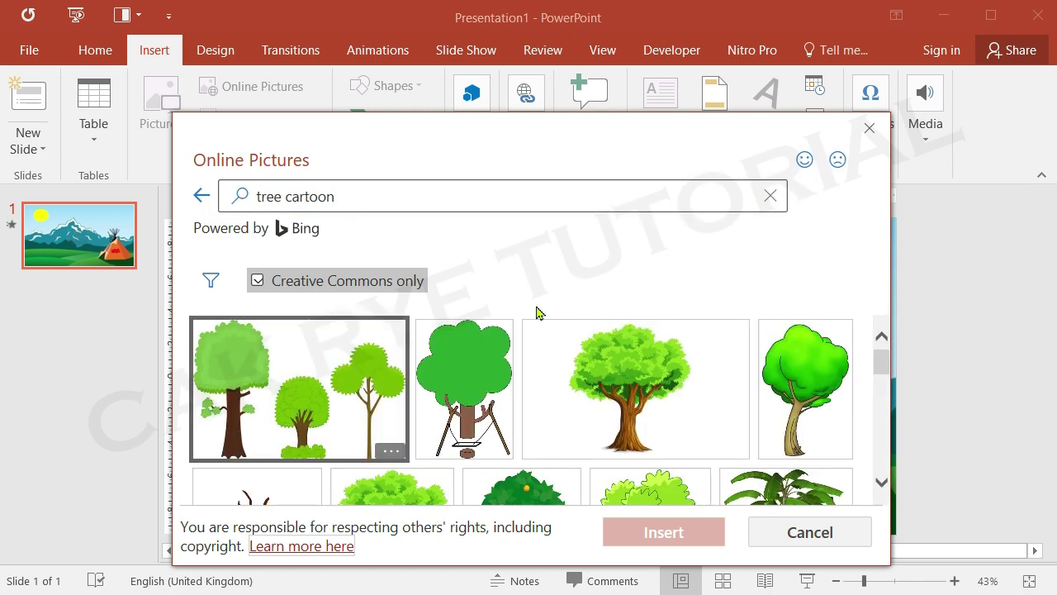
Insert the leafy, branching cartoon tree from the search results onto the slide.
scroll(672, 370, "down", 5)
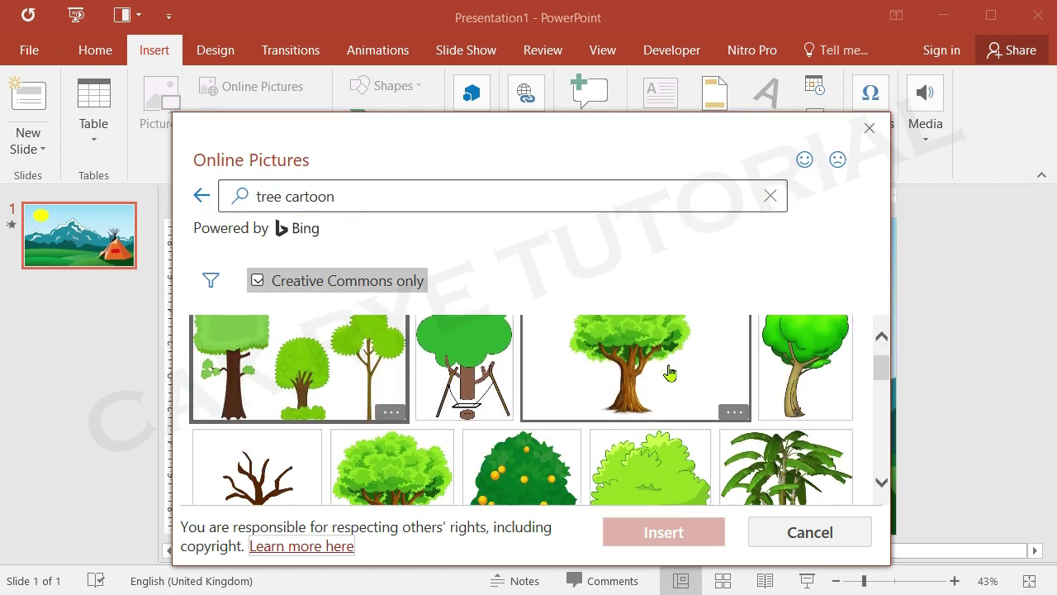
scroll(658, 384, "down", 2)
scroll(659, 384, "down", 2)
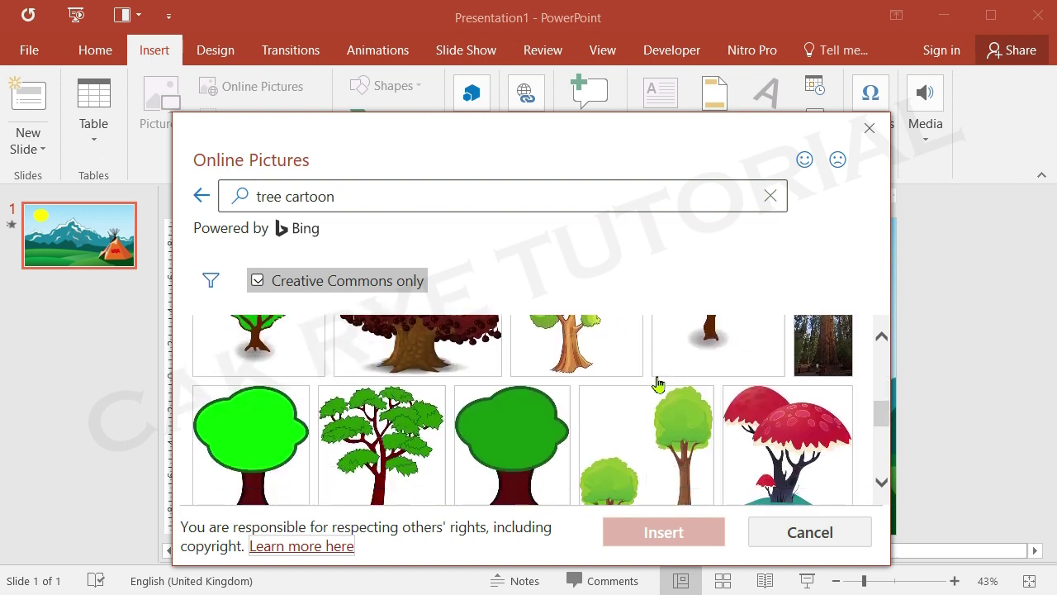
scroll(658, 384, "down", 2)
scroll(658, 384, "down", 2)
scroll(658, 384, "up", 2)
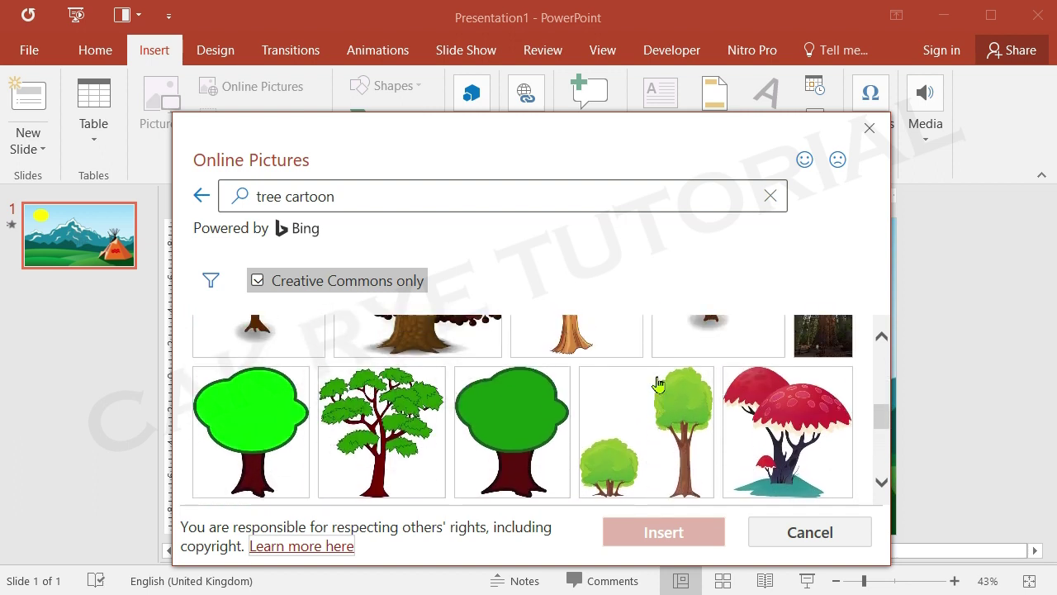
scroll(658, 384, "down", 1)
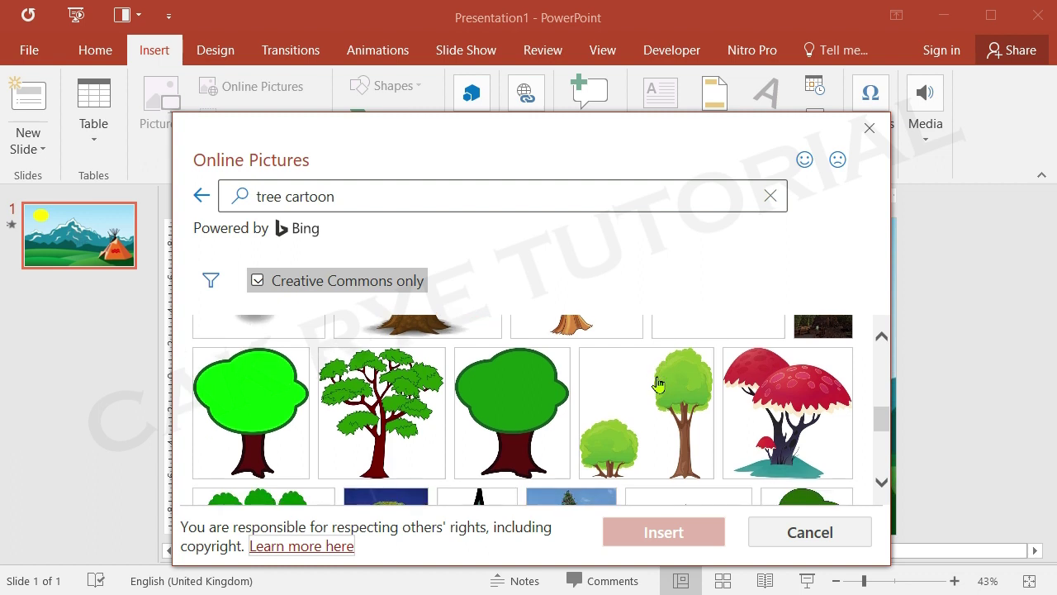
left_click(388, 392)
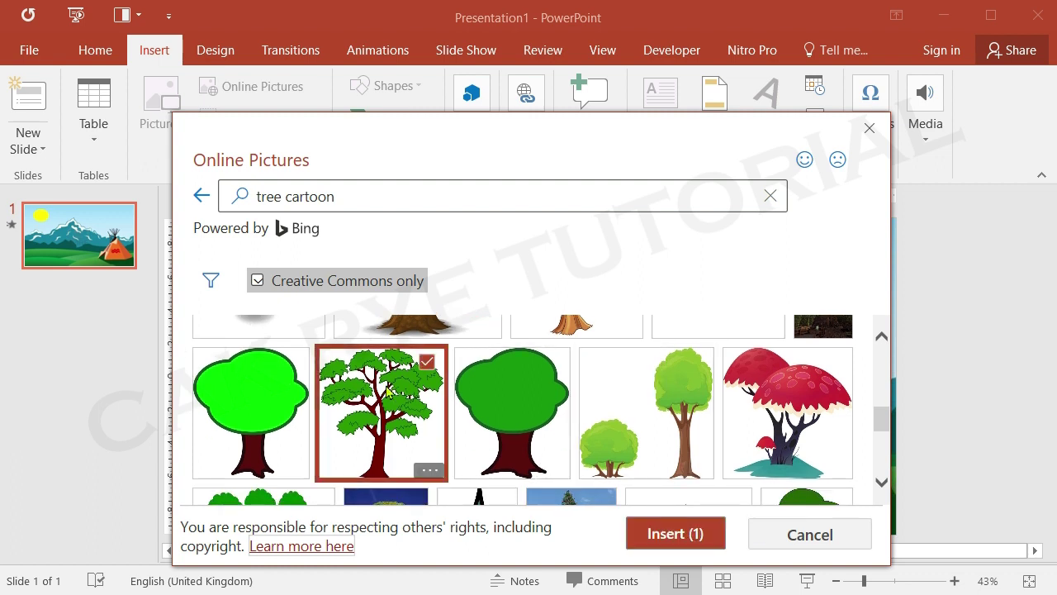
left_click(671, 533)
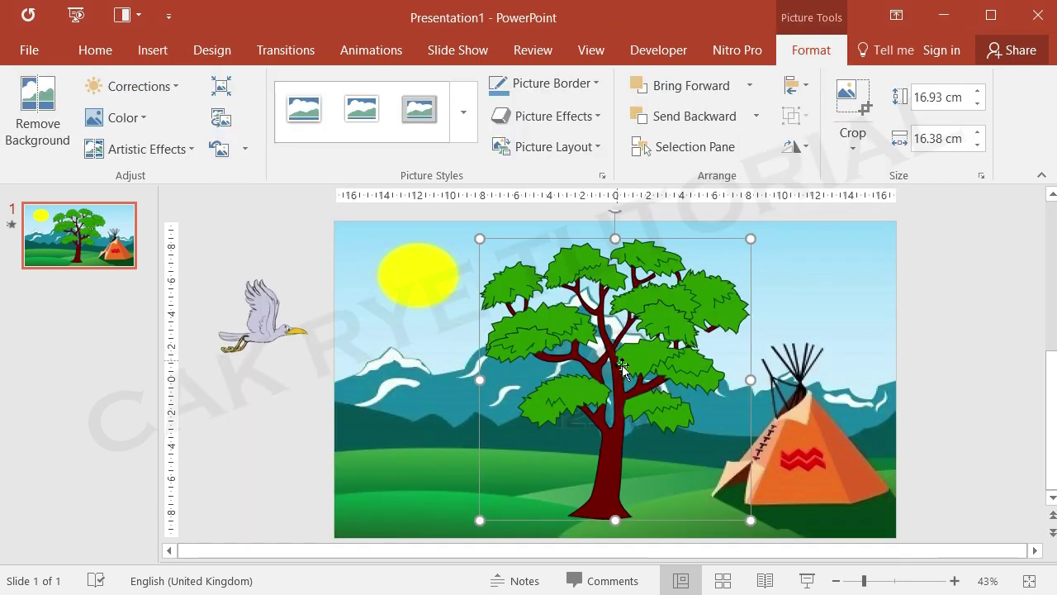
Move the tree right beside the tepee, then bring up the bird's animation settings.
mouse_move(627, 401)
left_mouse_down()
mouse_move(670, 404)
mouse_move(668, 413)
left_mouse_up()
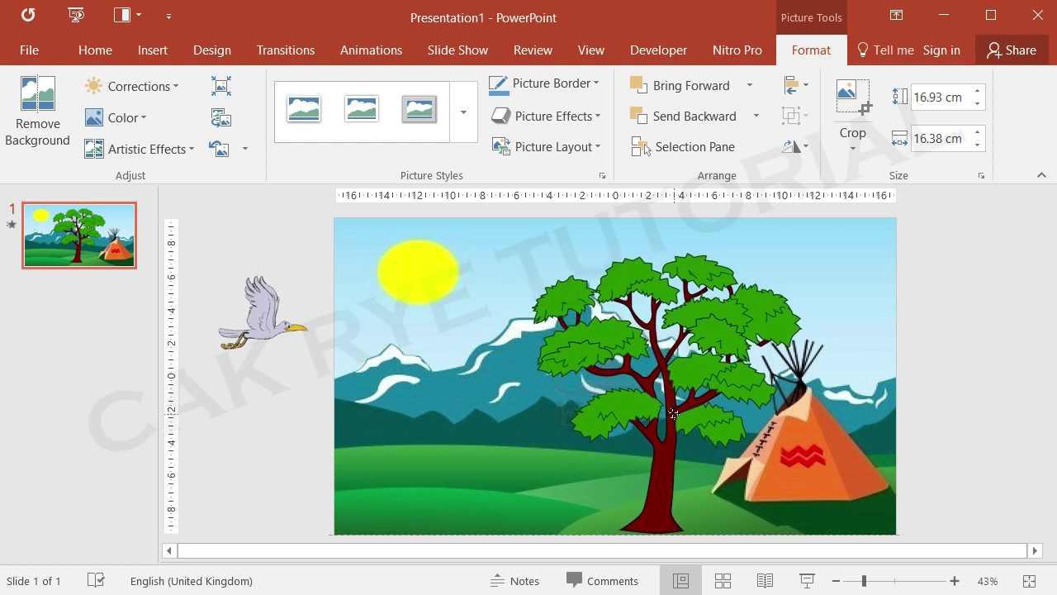
left_click_drag(668, 413, 673, 417)
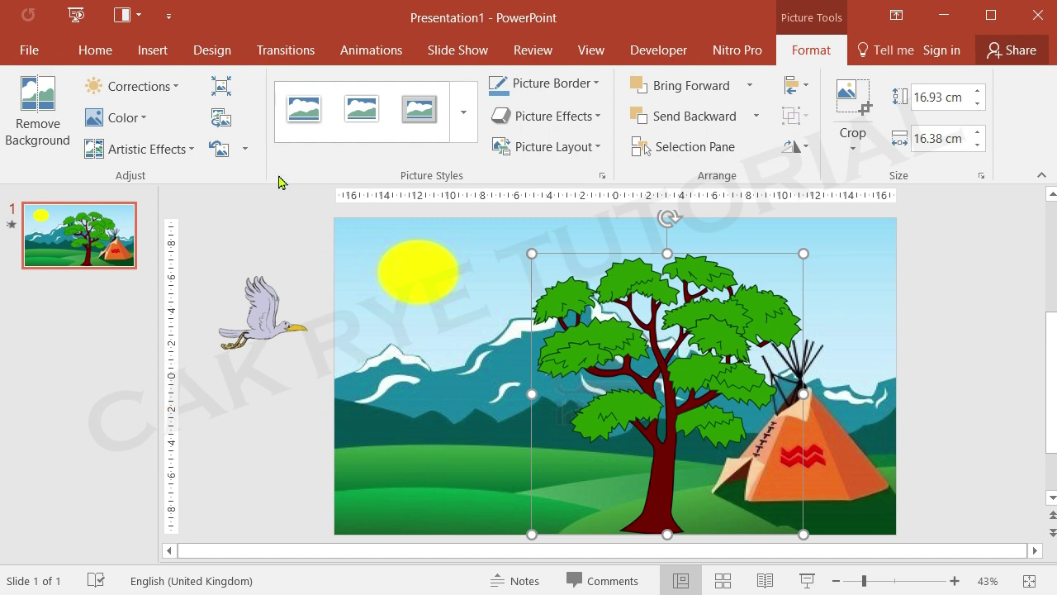
left_click(282, 335)
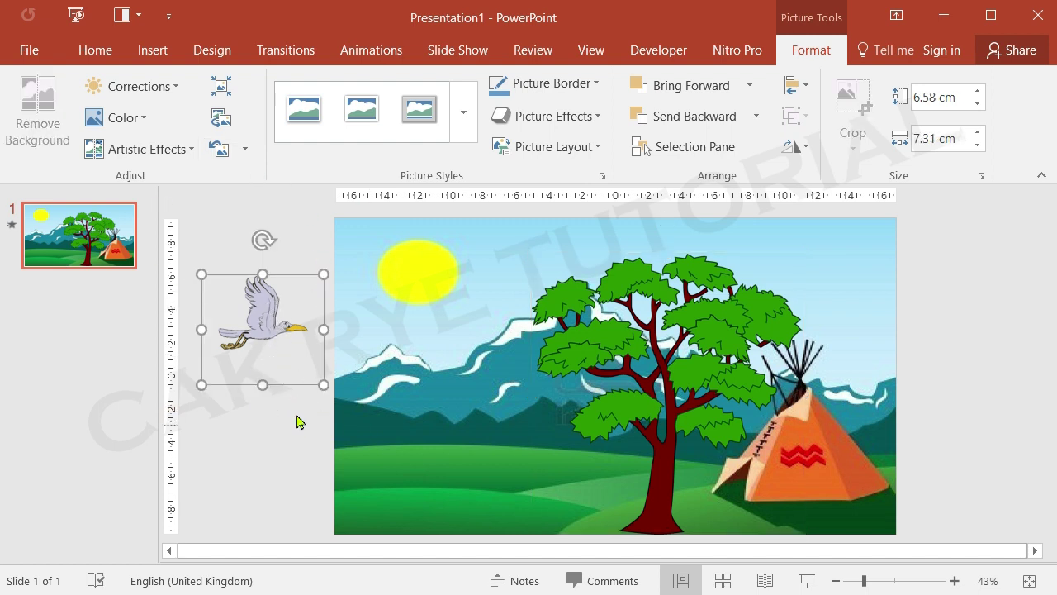
left_click(358, 50)
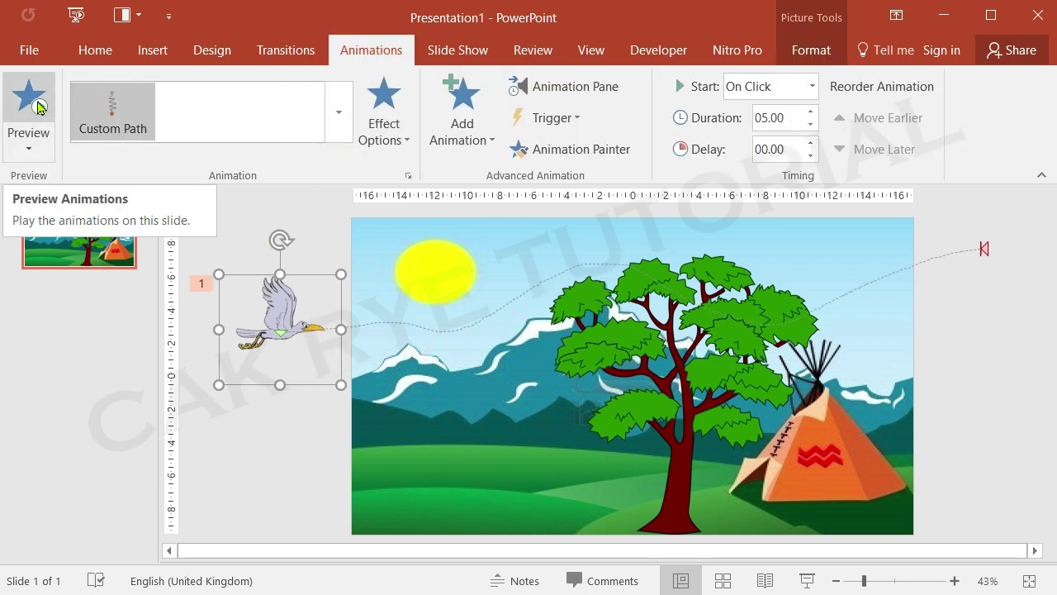
left_click(38, 106)
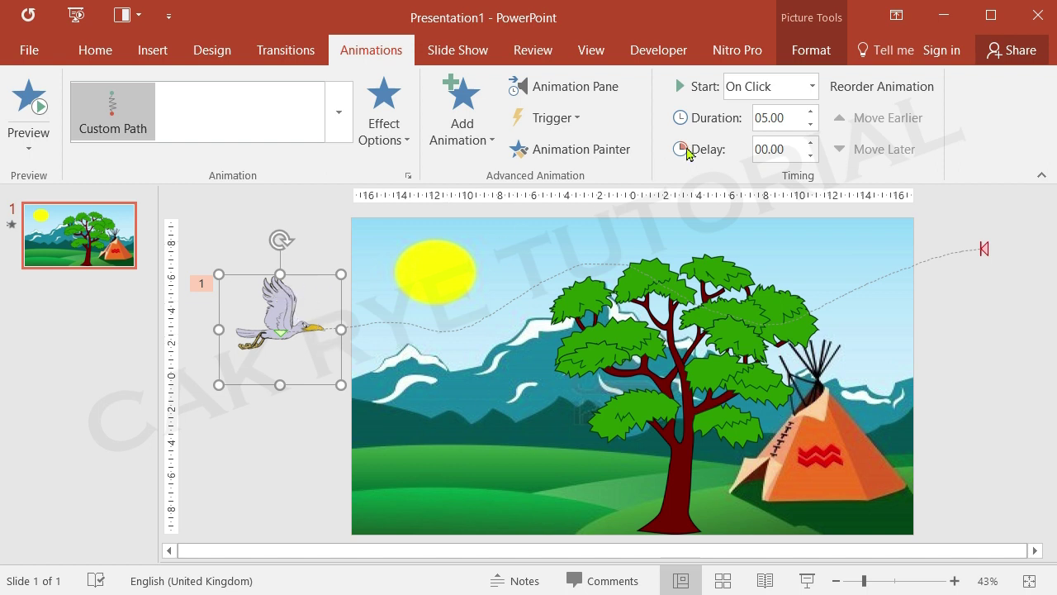
Bring the bird forward one layer, then preview its flight animation.
left_click(811, 50)
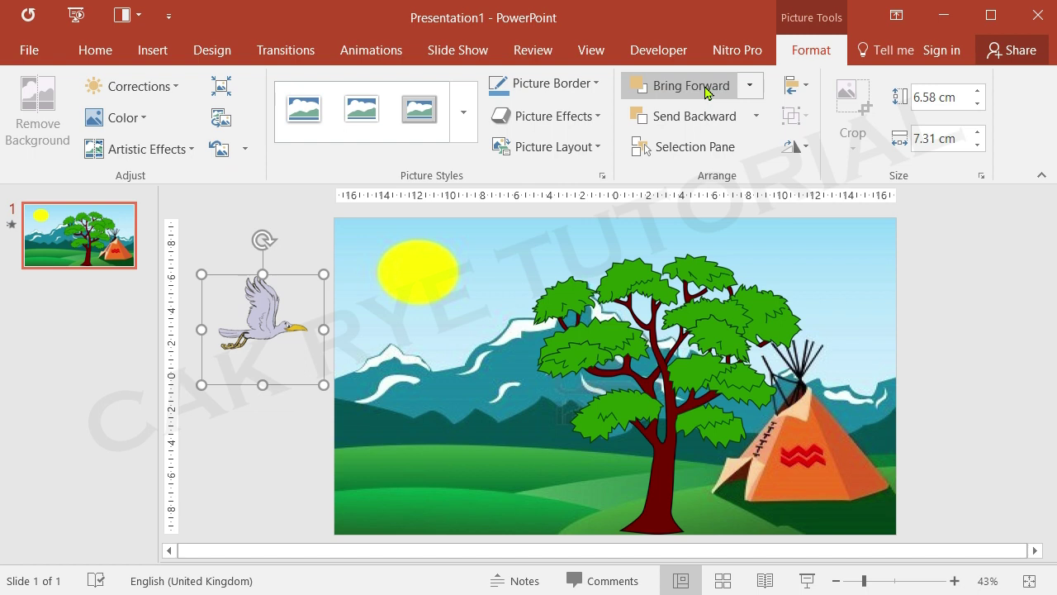
left_click(750, 86)
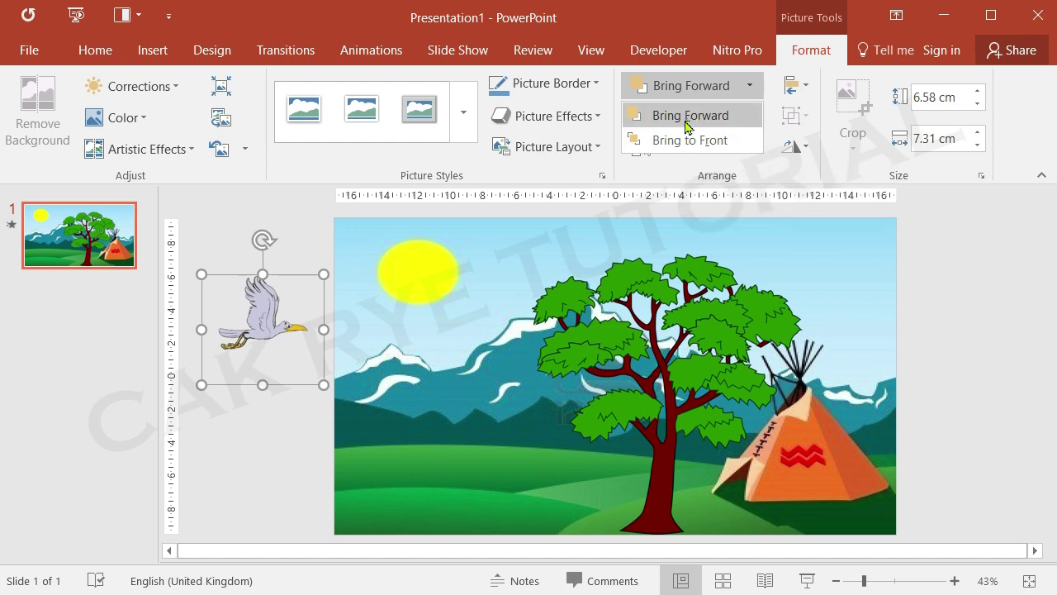
left_click(685, 124)
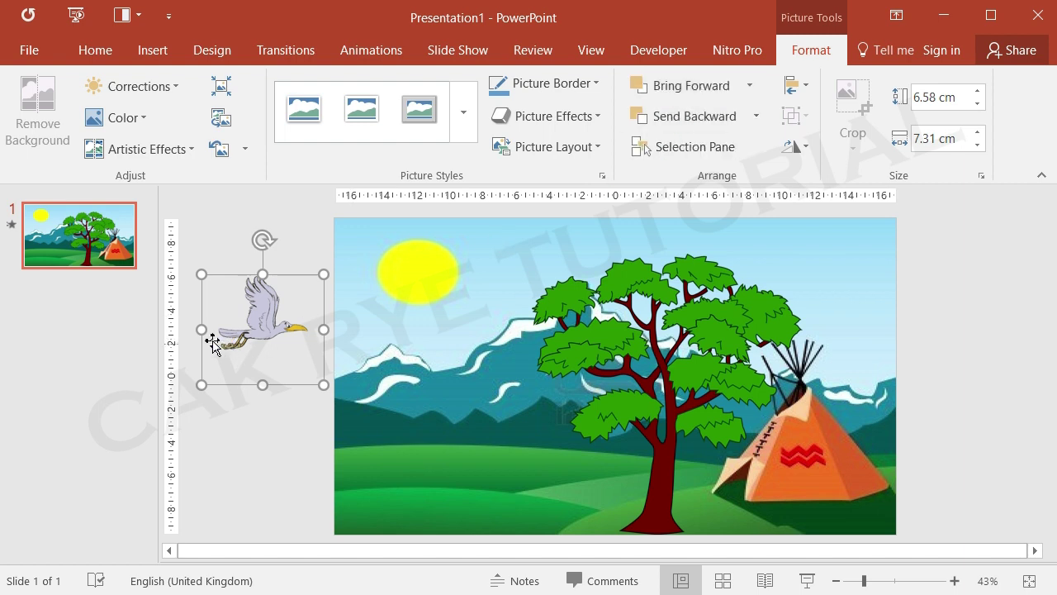
left_click(378, 53)
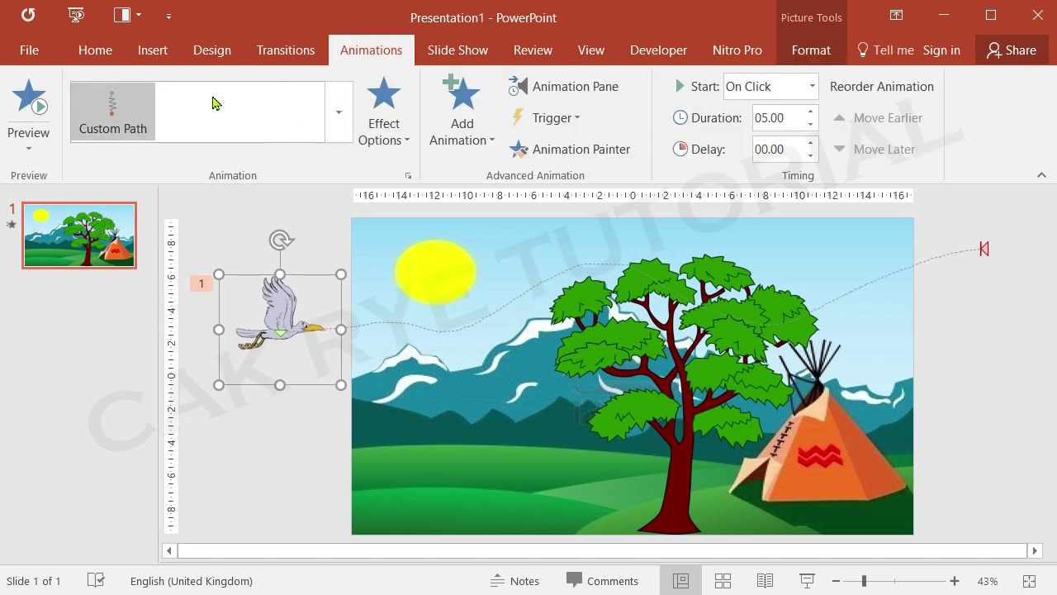
left_click(38, 106)
left_click(809, 51)
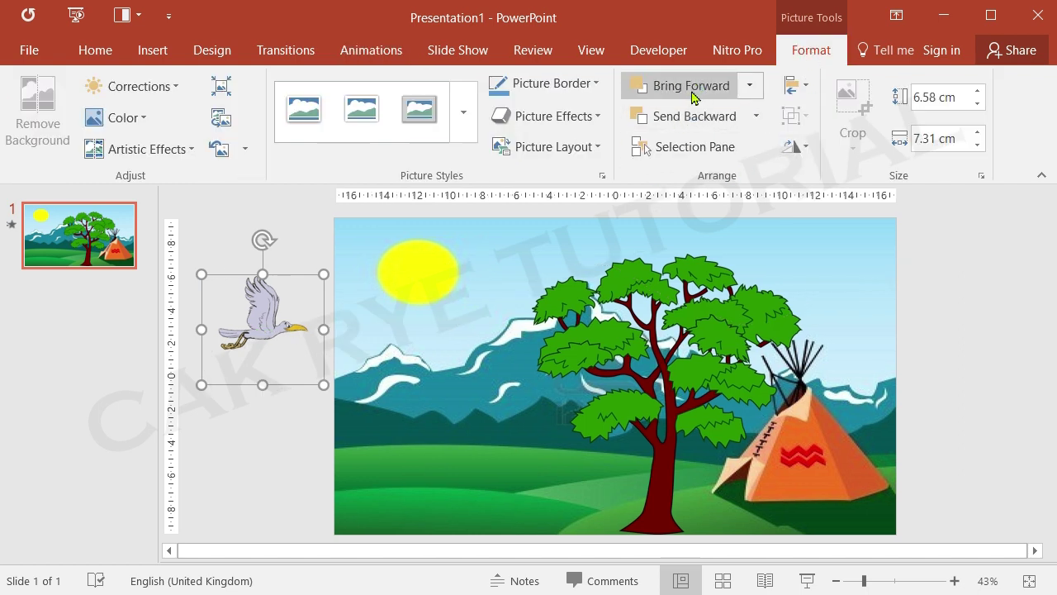
left_click(754, 120)
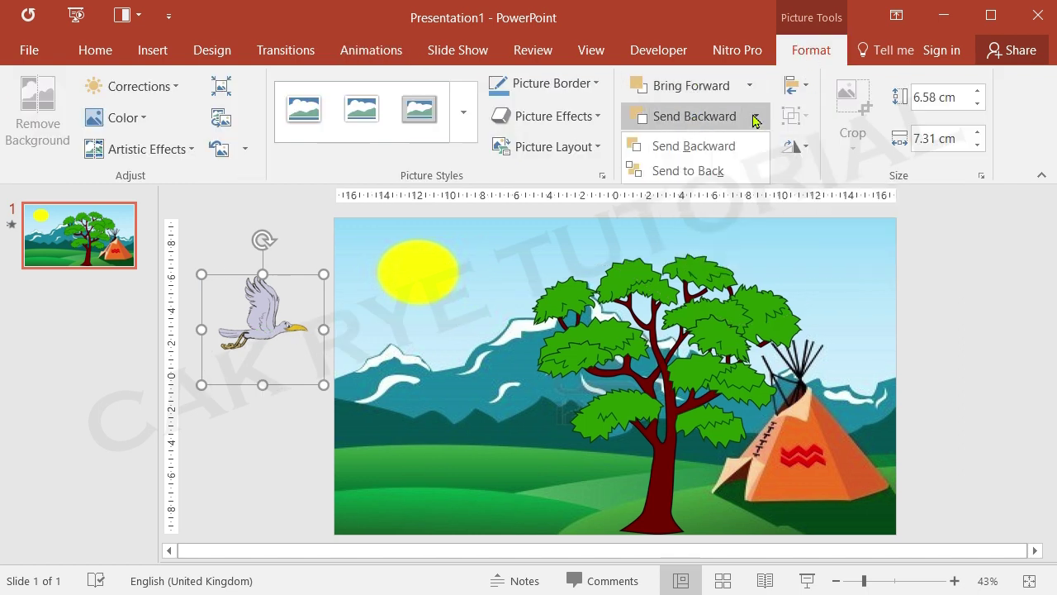
left_click(698, 149)
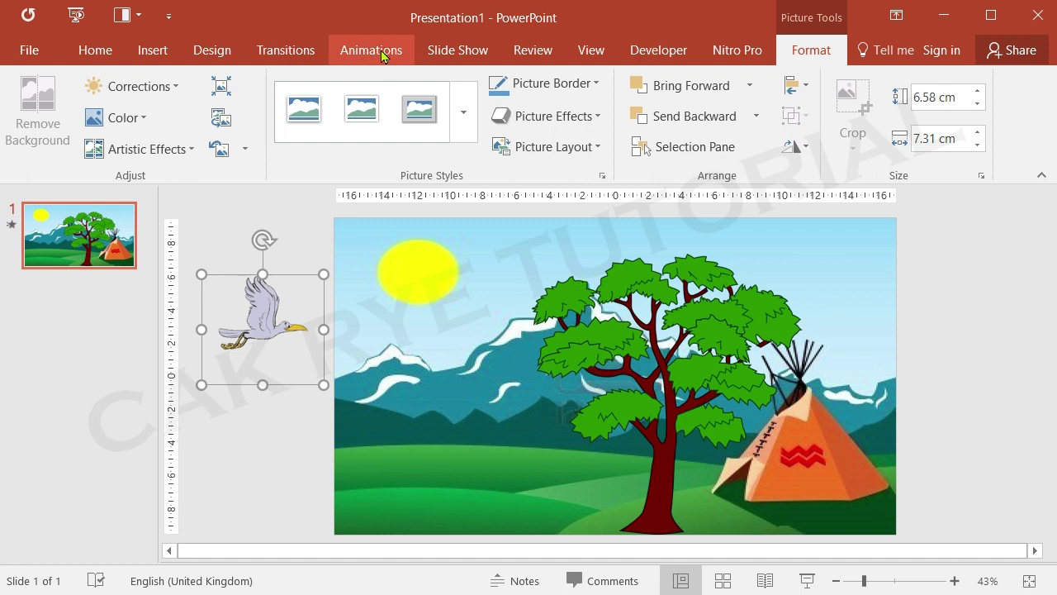
left_click(755, 115)
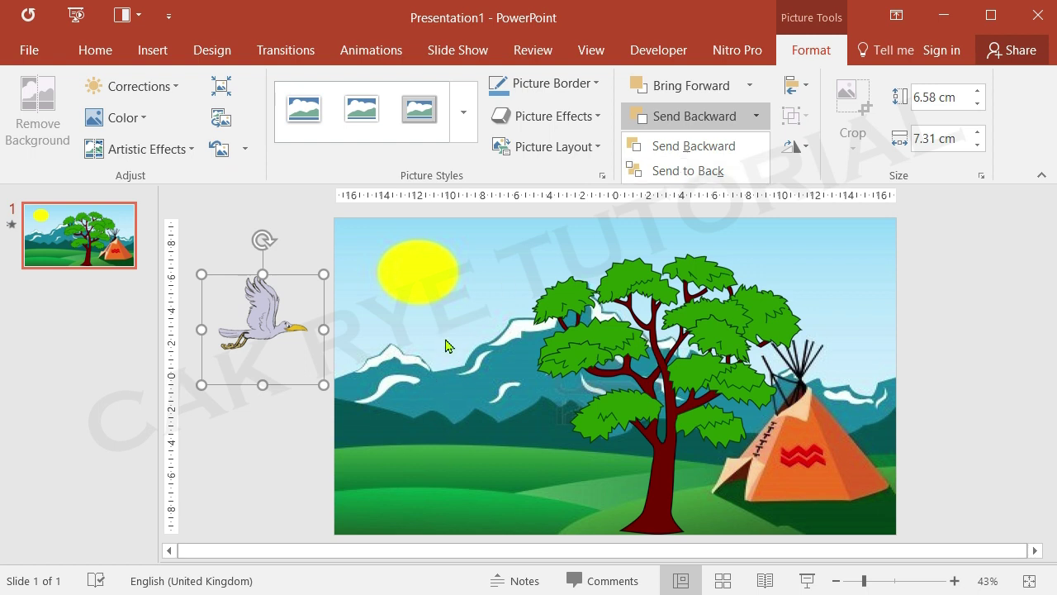
left_click(441, 396)
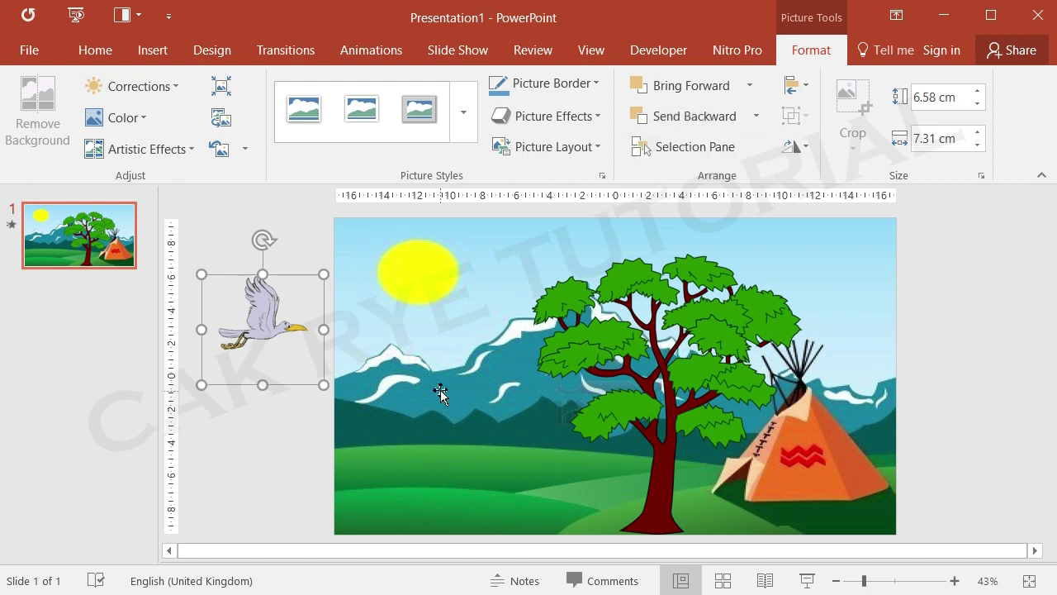
left_click(371, 49)
left_click(32, 107)
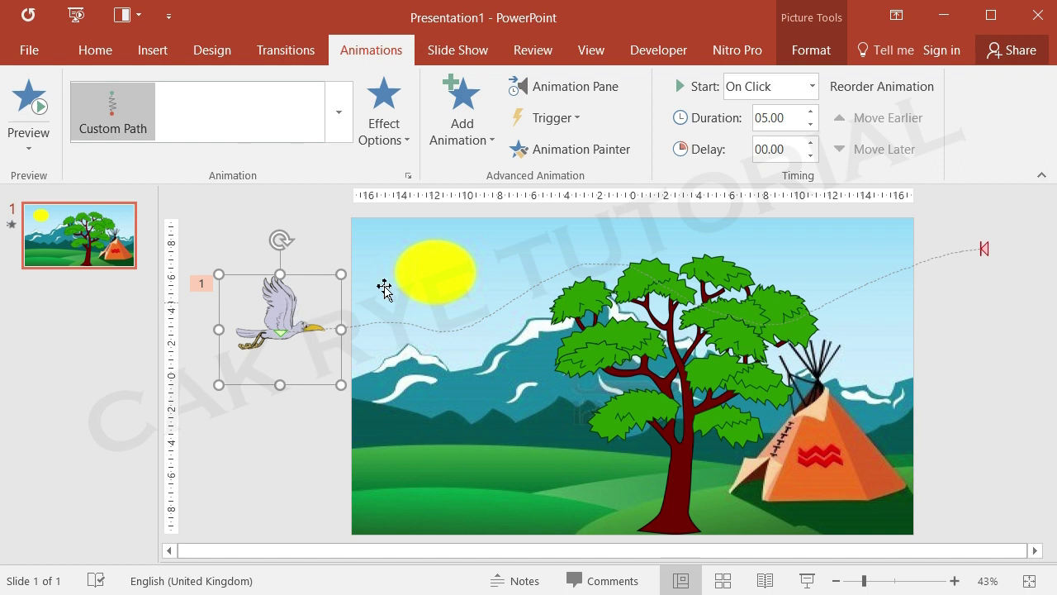
Set the bird's flight duration to 8 seconds, preview it, and watch it in the slide show.
double_click(766, 115)
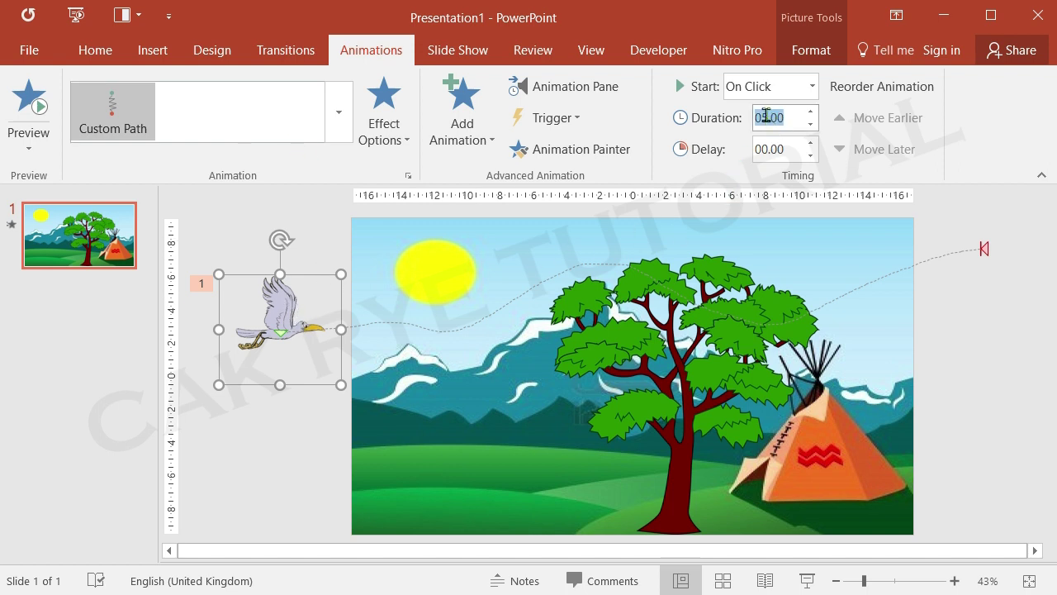
type("05.00")
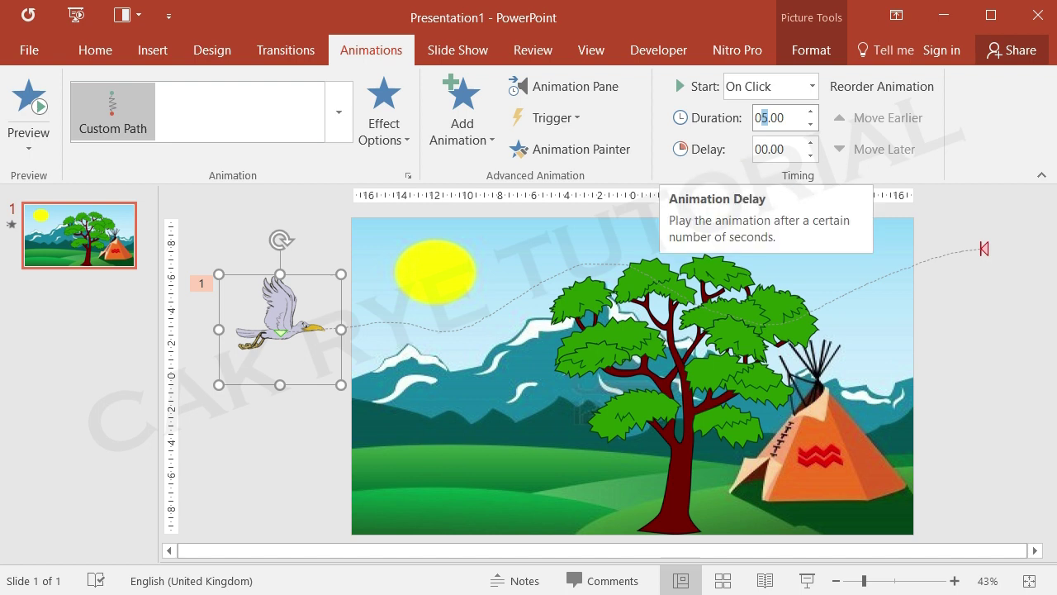
type("8")
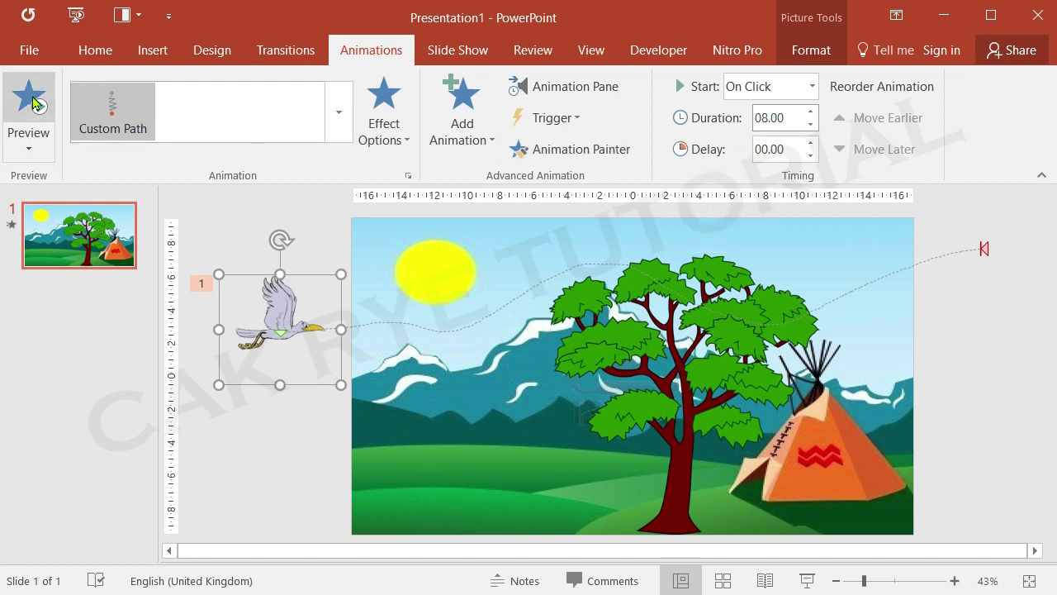
left_click(29, 111)
key("F5")
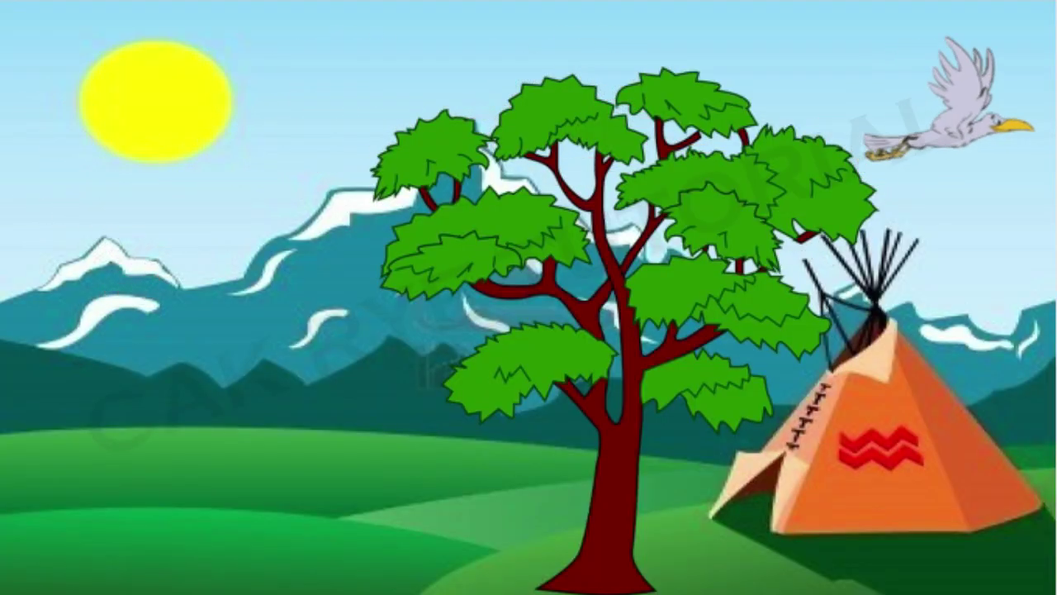
key("Escape")
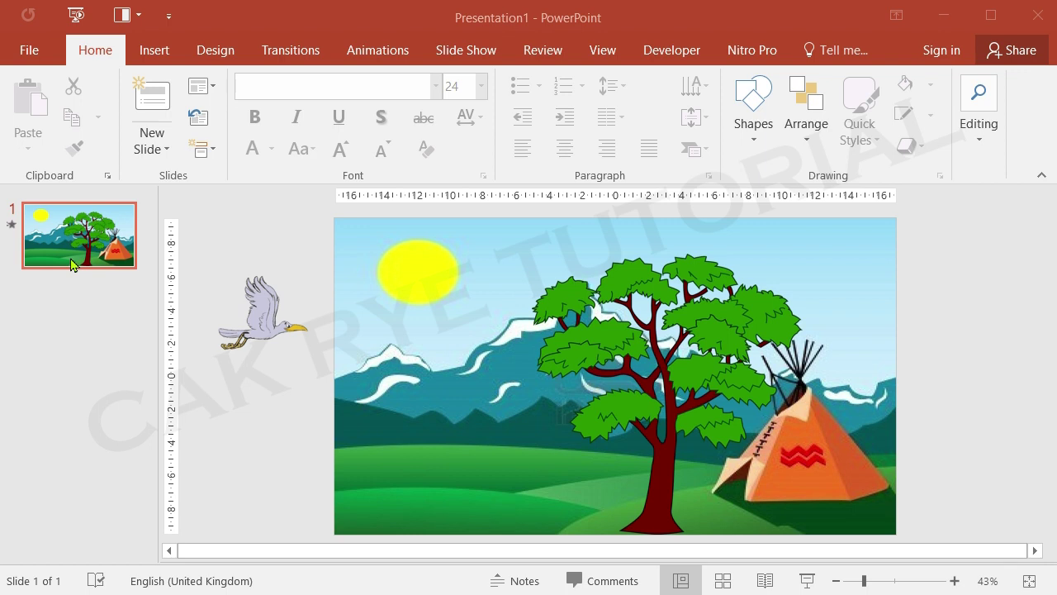
Search Online Pictures for 'walk cartoon animation' and select the red-hooded girl holding a lantern.
left_click(154, 50)
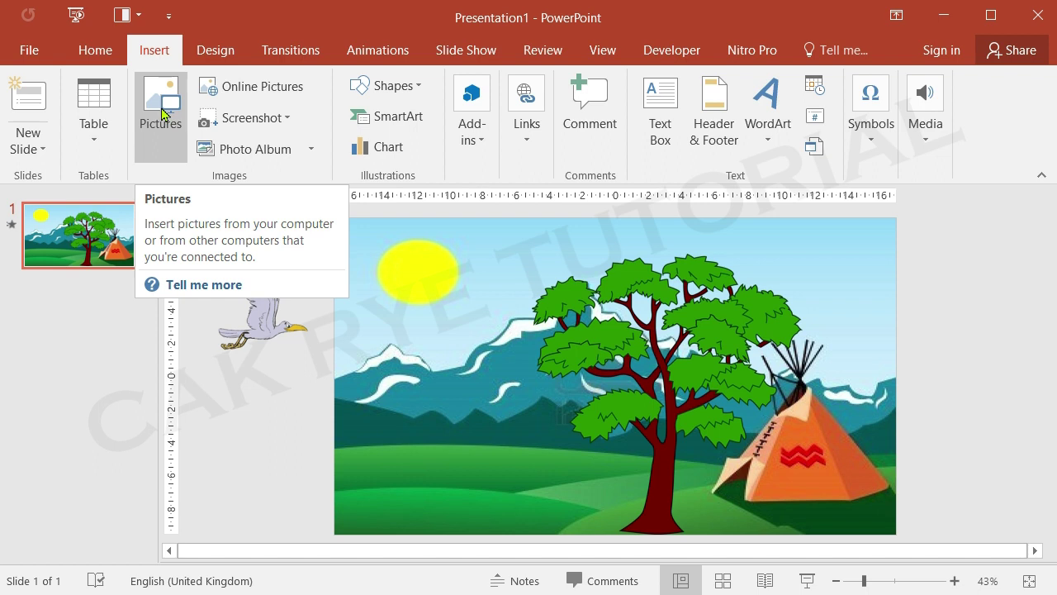
left_click(249, 90)
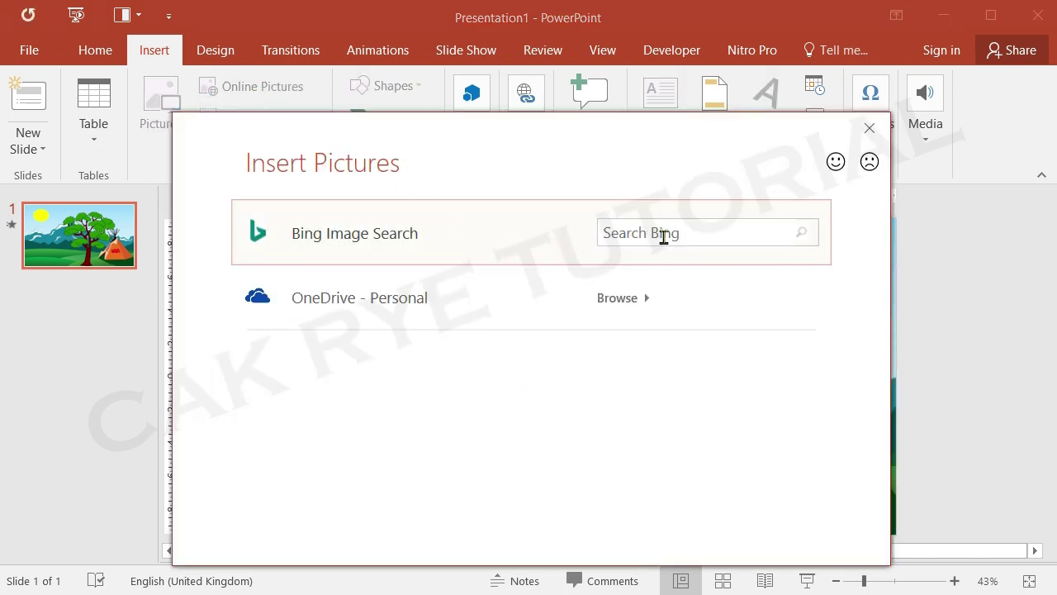
left_click(663, 237)
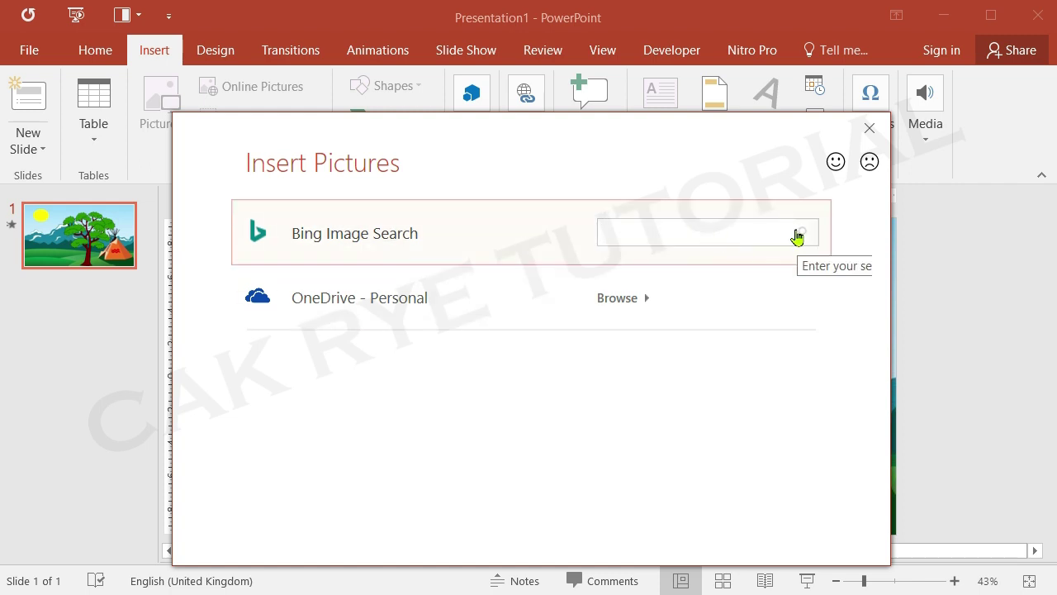
type("walk cartoon animation")
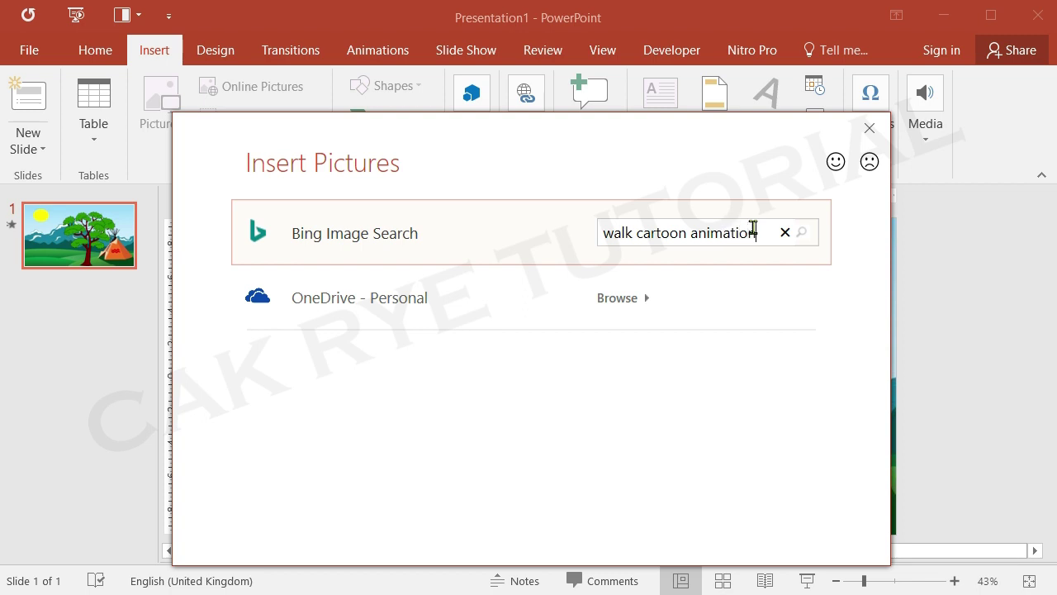
key("Return")
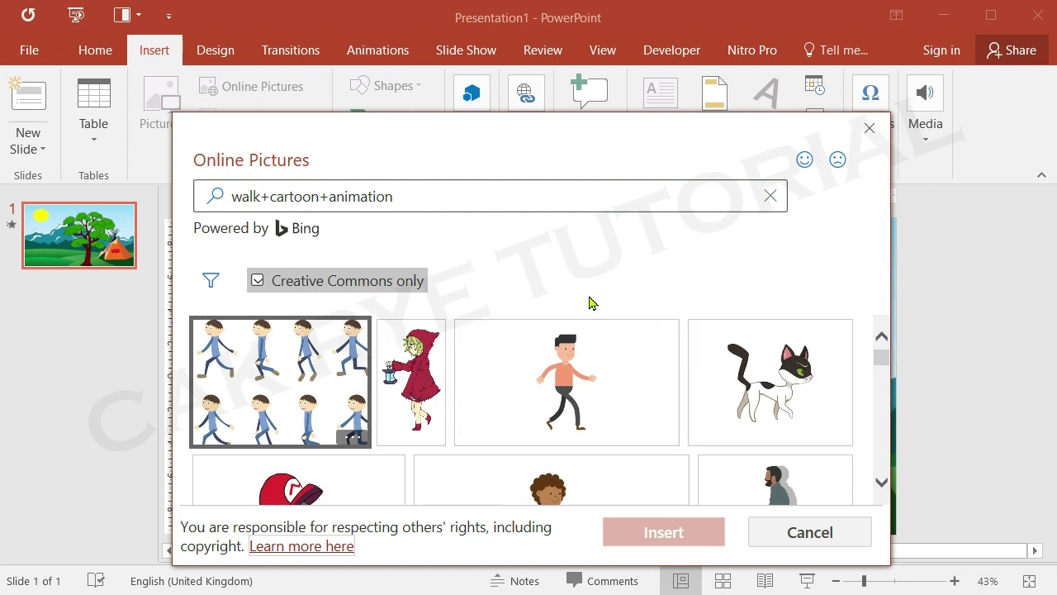
left_click(428, 369)
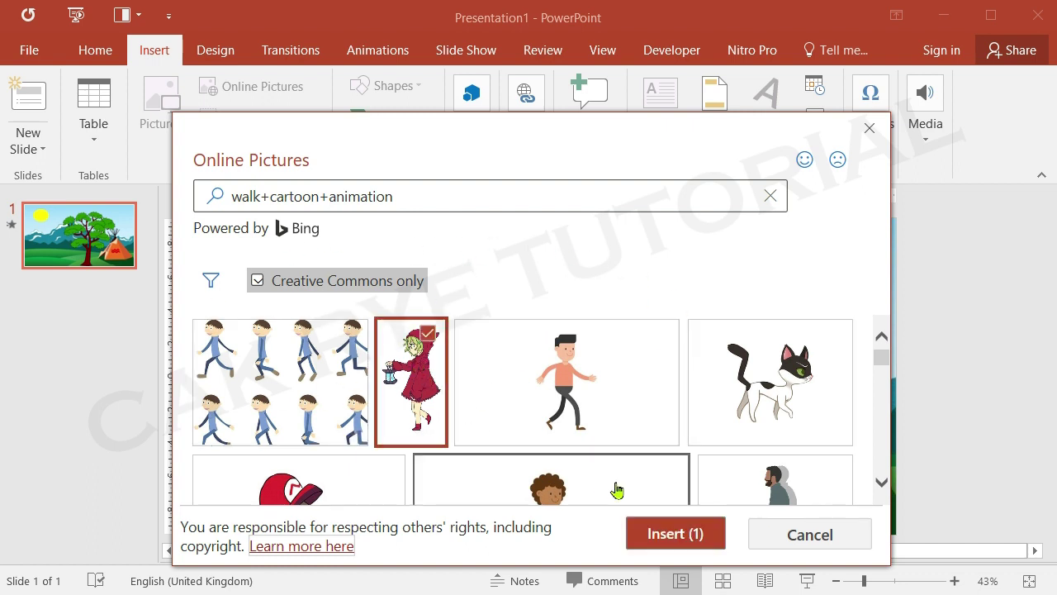
Insert the red-hooded girl, shrink her to about 13.6 cm tall, and check the scene in the slide show.
left_click(671, 537)
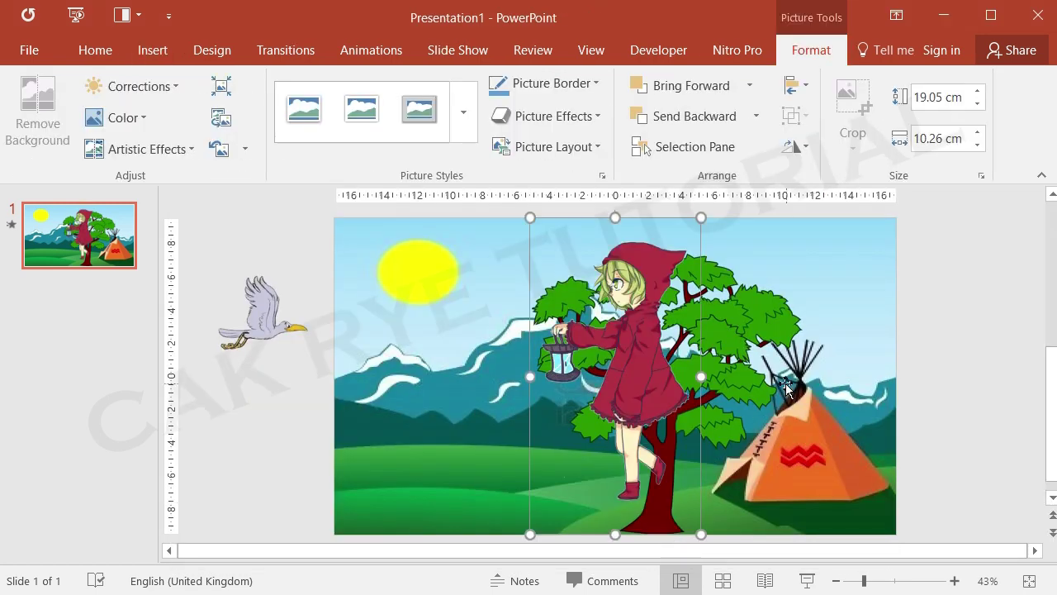
left_click_drag(701, 217, 652, 306)
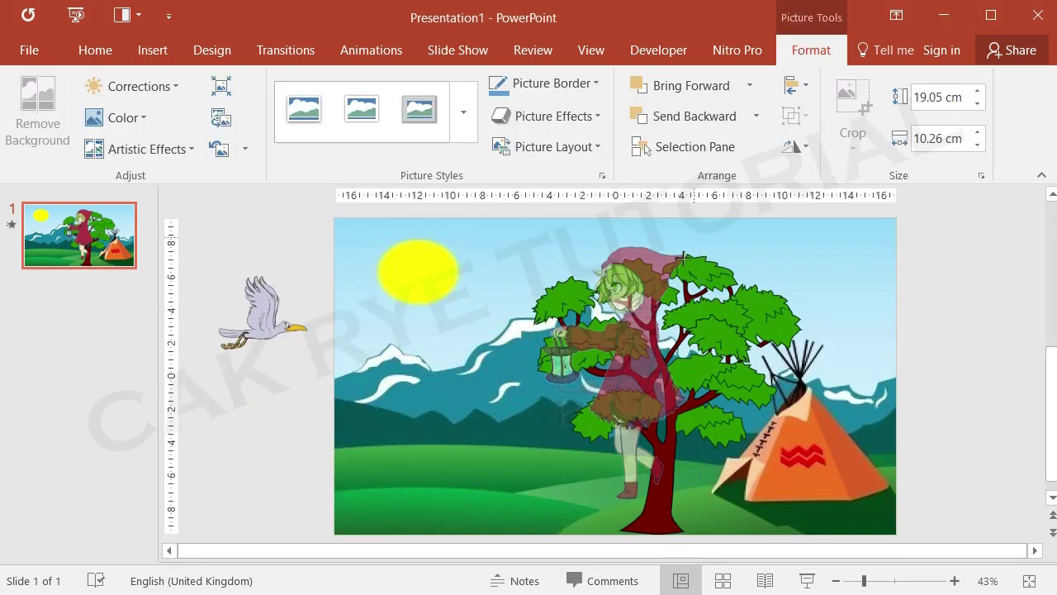
left_click_drag(615, 419, 523, 419)
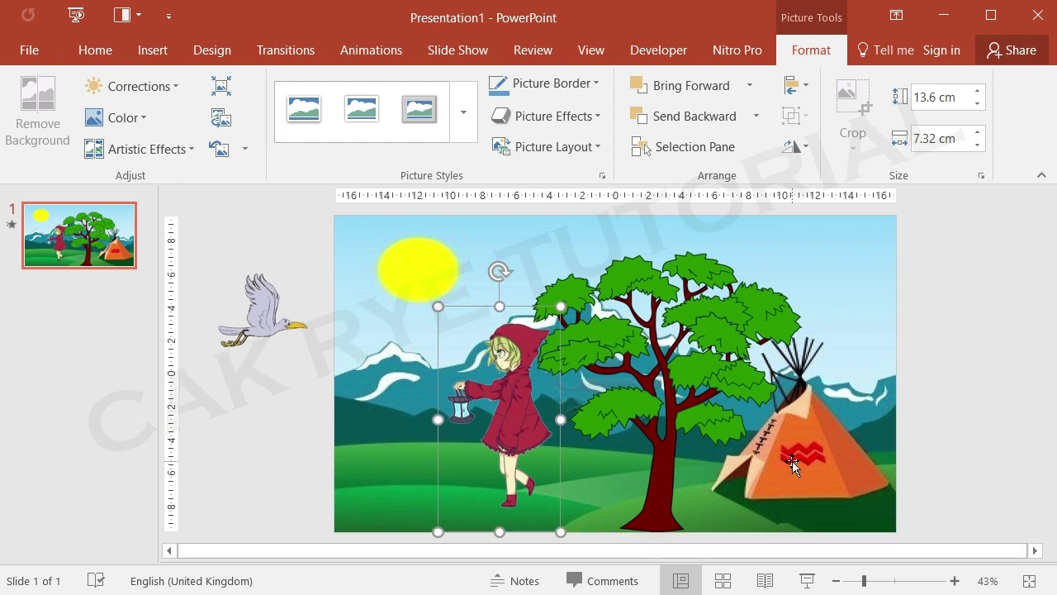
left_click(808, 582)
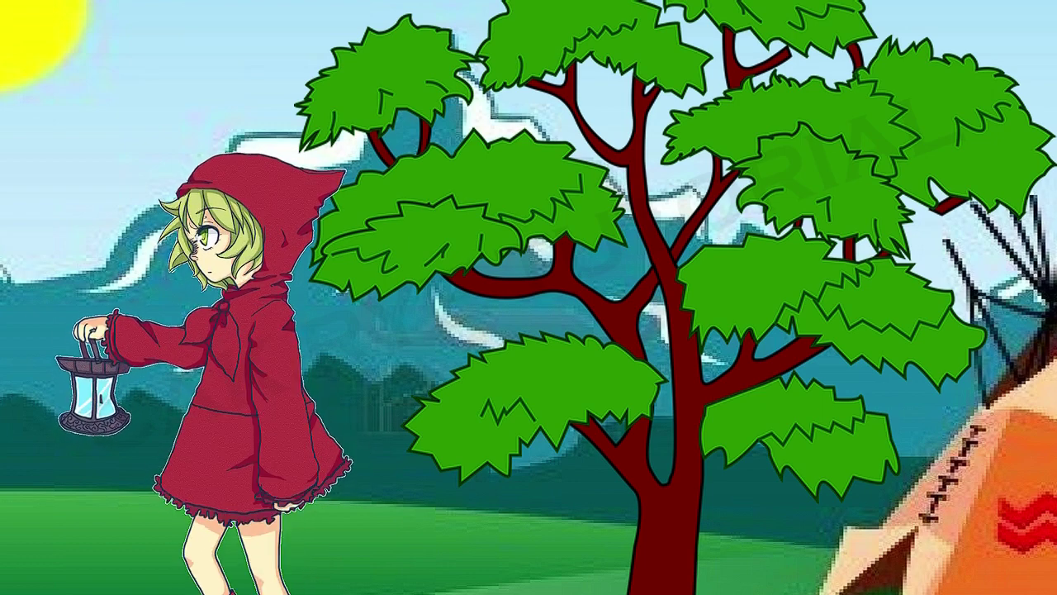
key("Escape")
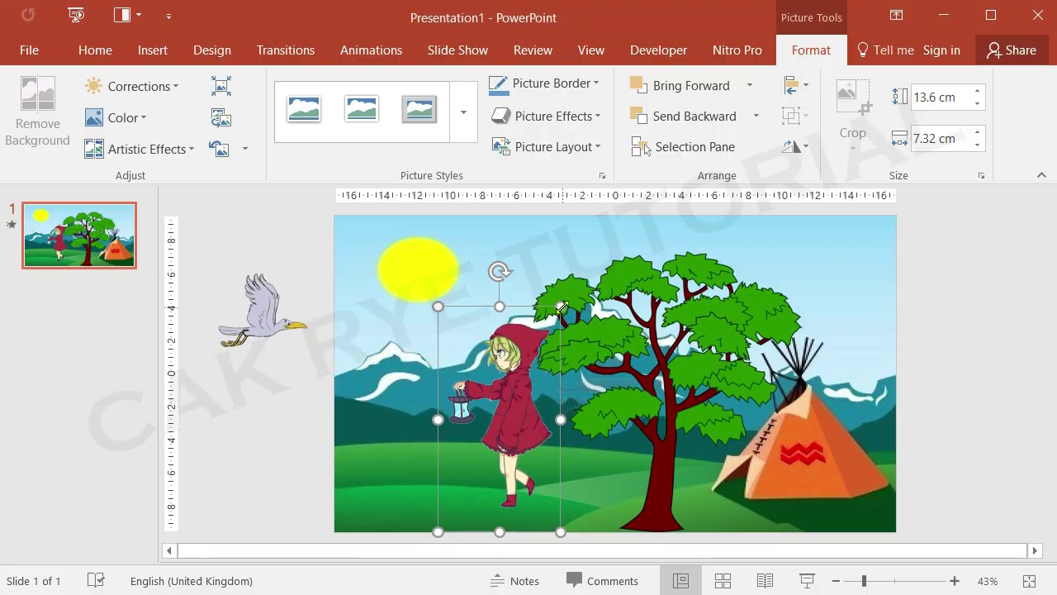
Shrink the girl to 9.44 × 5.08 cm and place her just past the slide's right edge.
left_click_drag(560, 306, 516, 376)
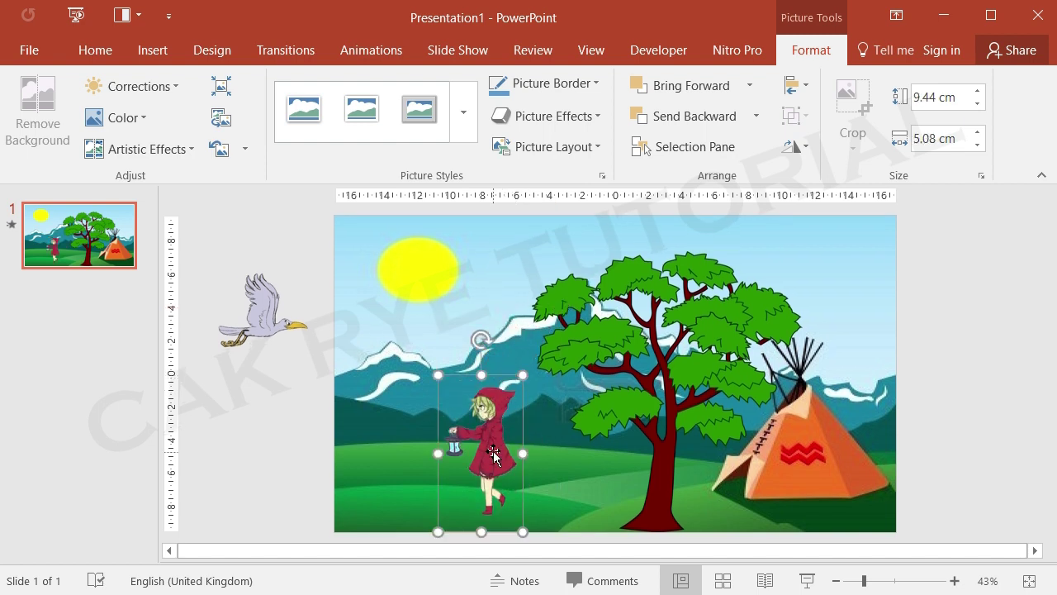
mouse_move(490, 448)
left_mouse_down()
mouse_move(835, 462)
mouse_move(627, 429)
mouse_move(962, 458)
left_mouse_up()
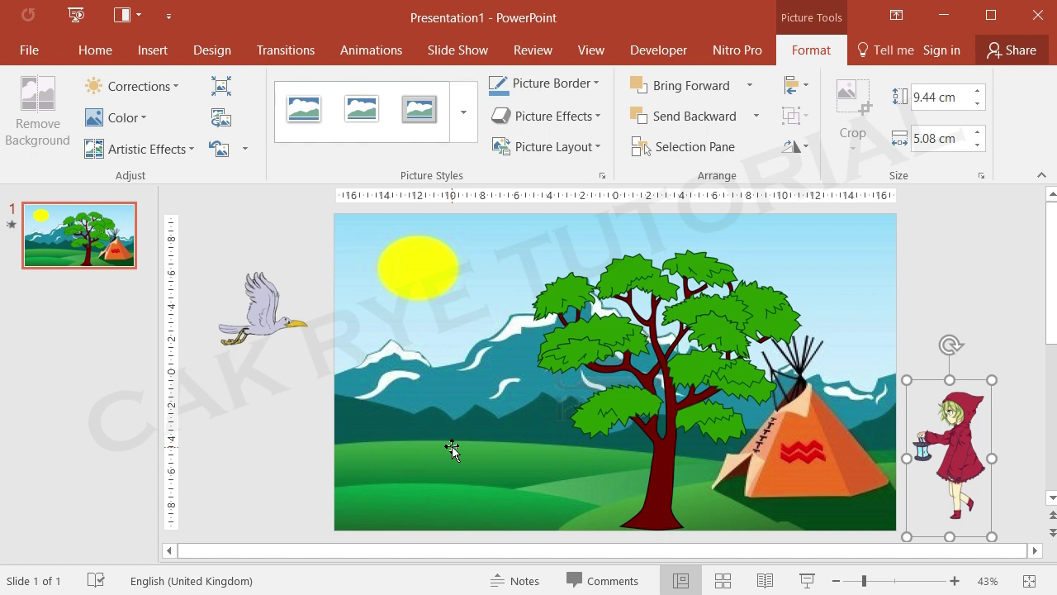
left_click(367, 58)
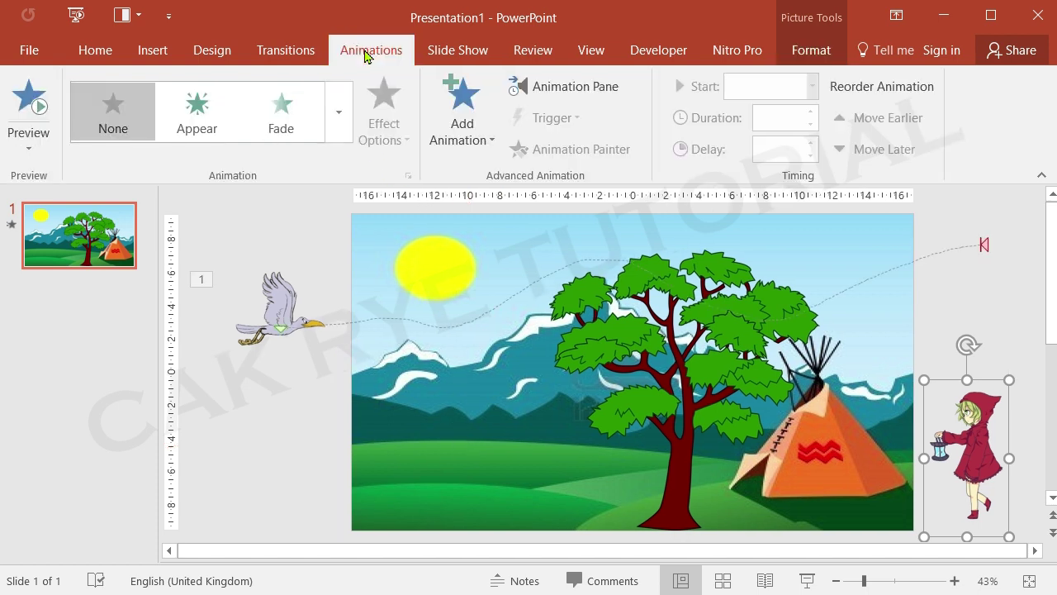
Draw a Custom Path walking the girl leftward along the bottom meadow past the slide's left edge.
left_click(492, 142)
scroll(688, 356, "down", 5)
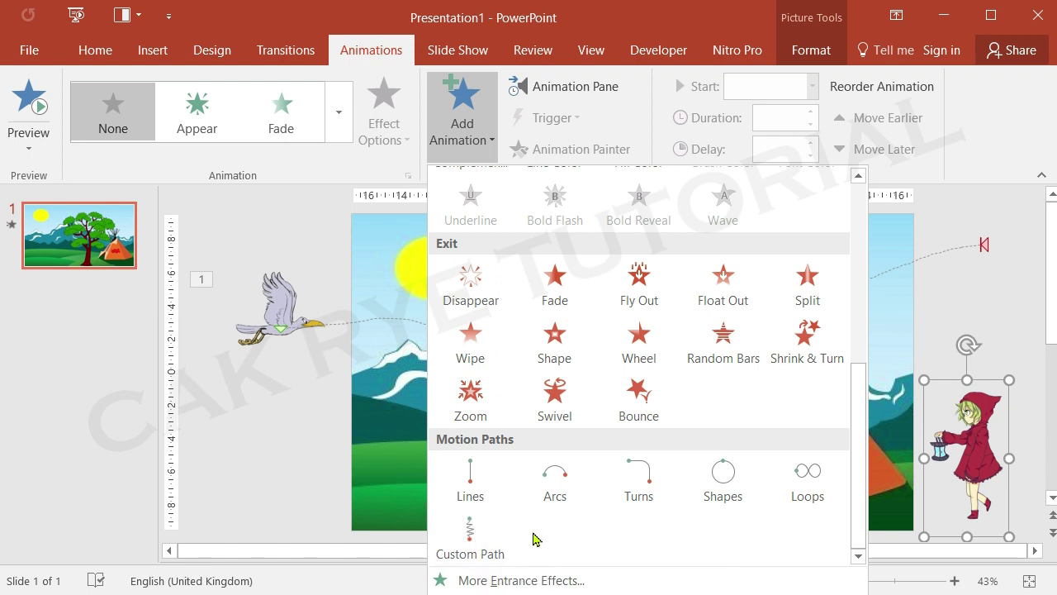
left_click(476, 535)
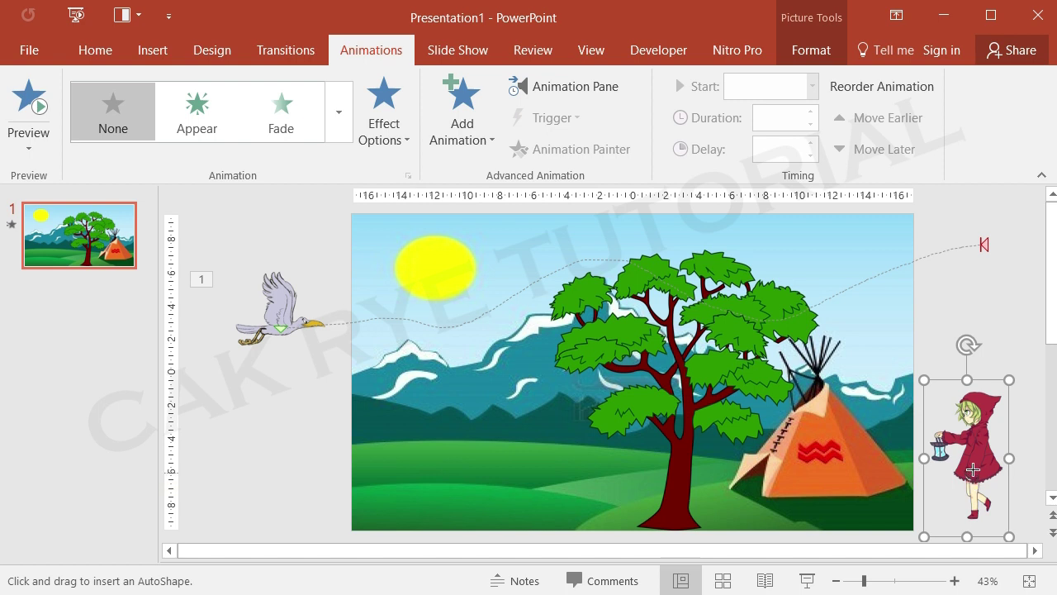
left_click_drag(973, 469, 882, 503)
left_click_drag(376, 485, 267, 489)
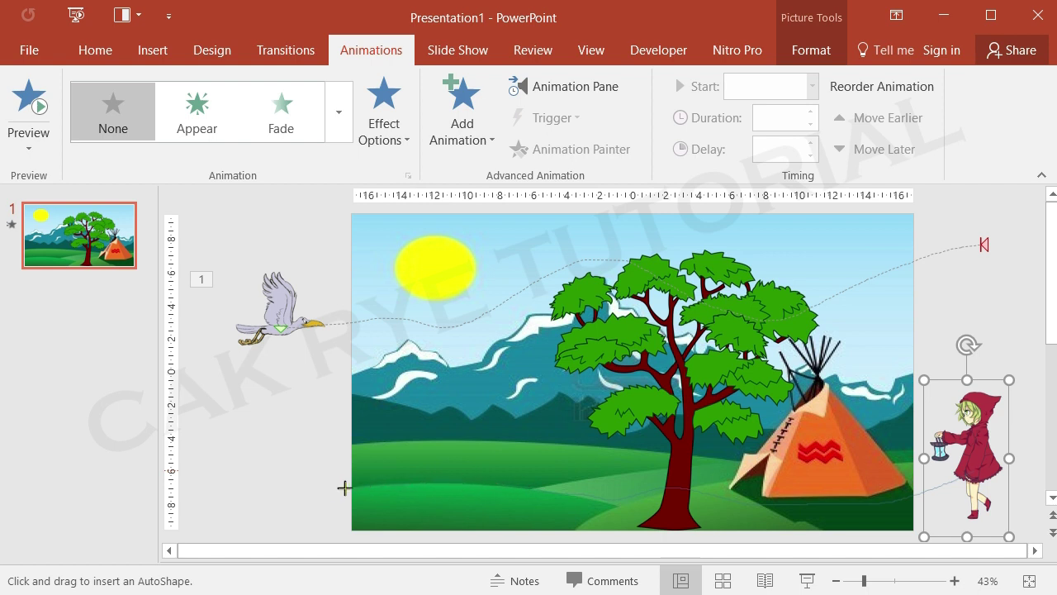
double_click(266, 489)
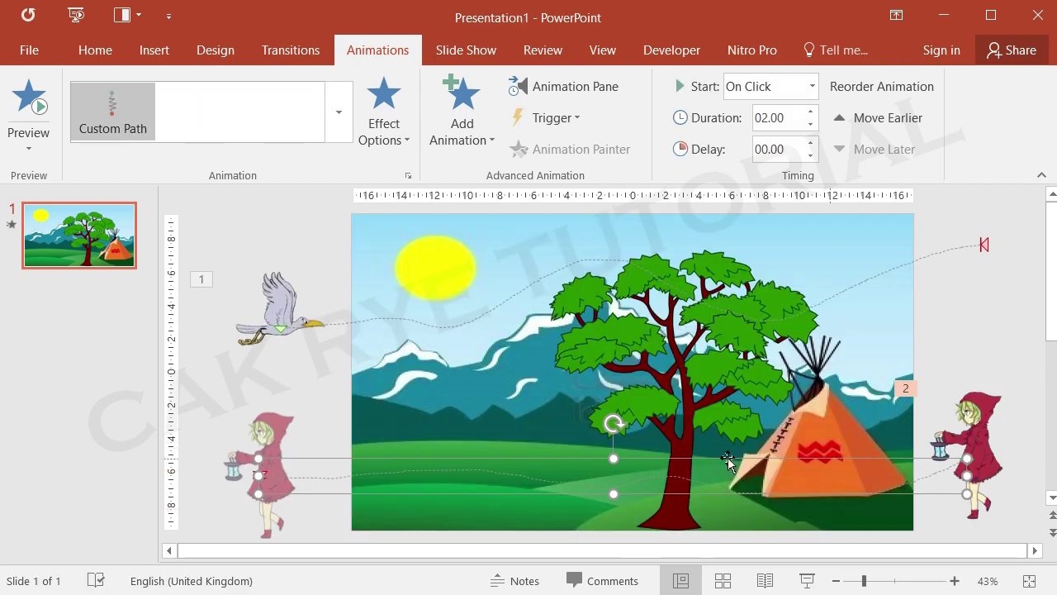
Set the girl's walk duration to 08.00 seconds and preview the animations.
left_click(767, 118)
left_click(766, 118)
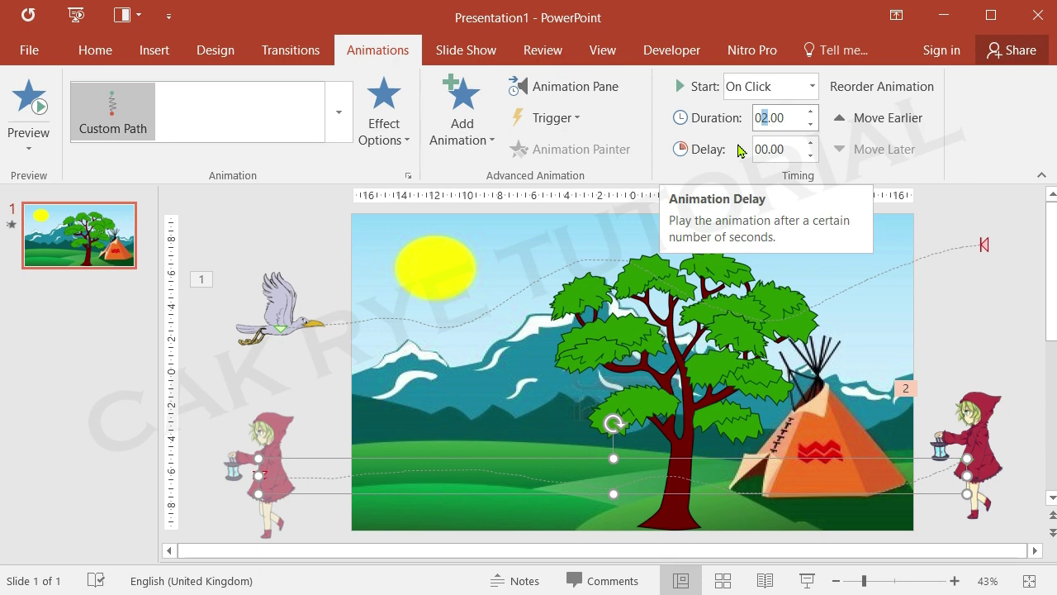
type("8")
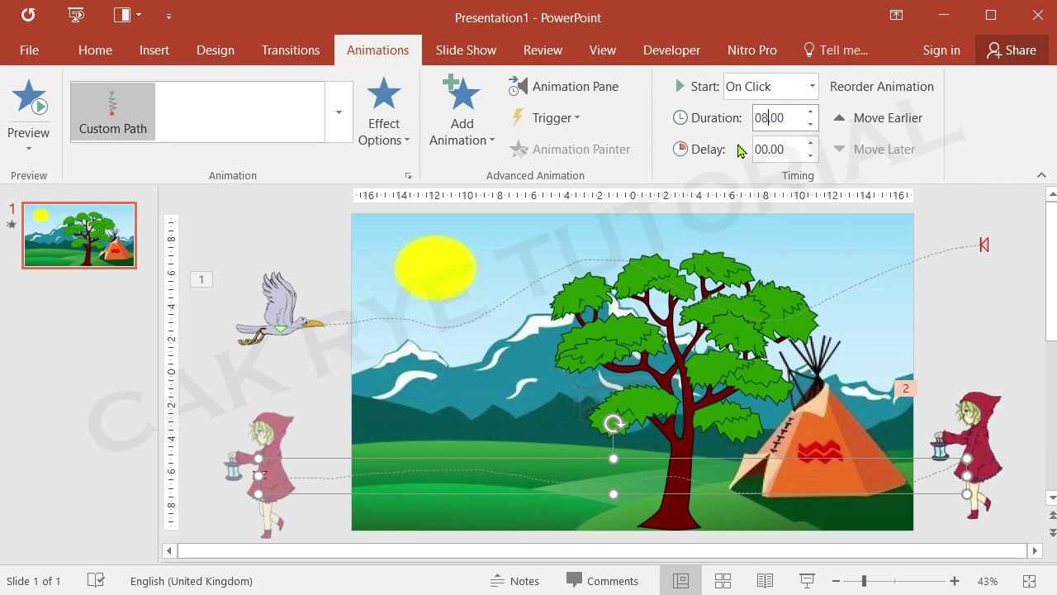
left_click(39, 108)
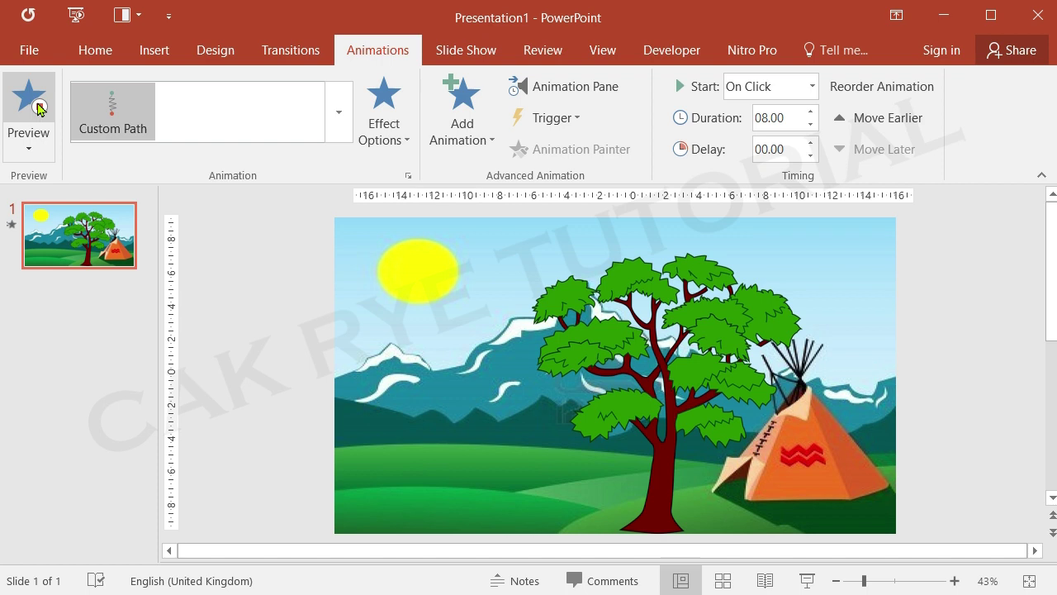
left_click(39, 108)
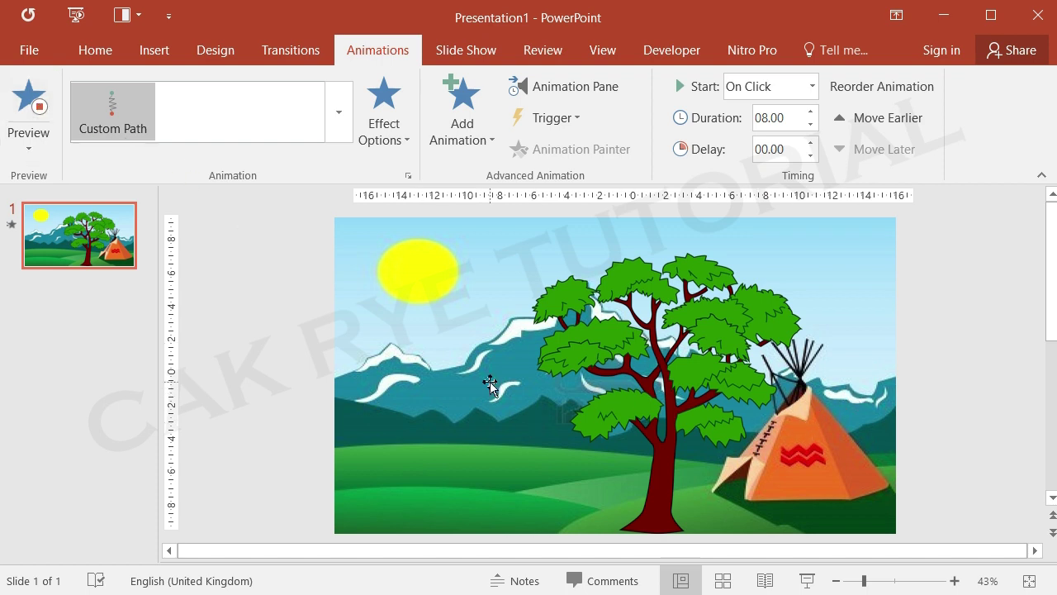
left_click(289, 348)
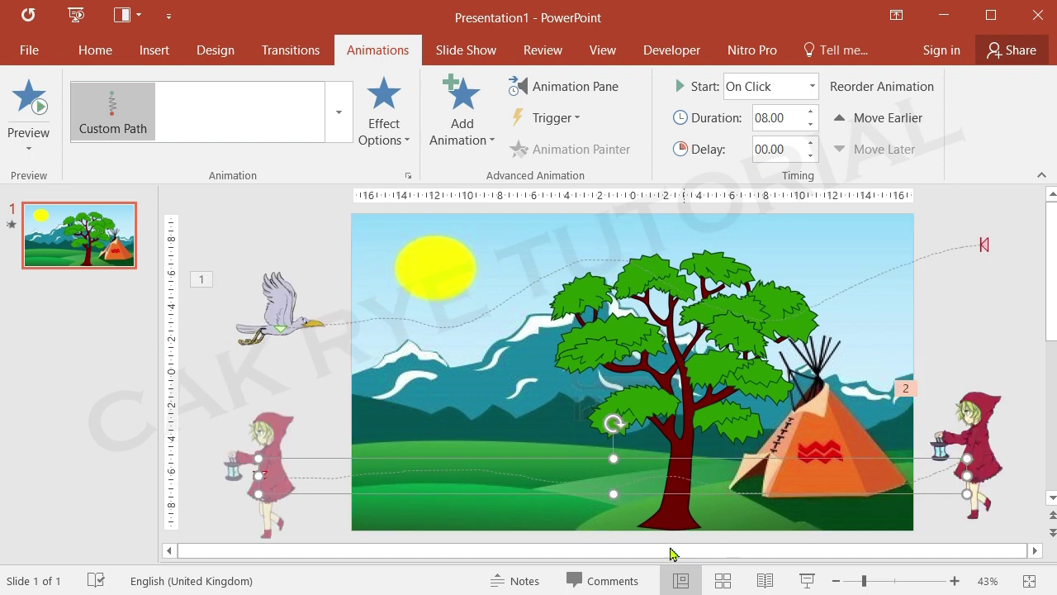
Move the girl's starting position slightly up and preview the animations again.
left_click(976, 438)
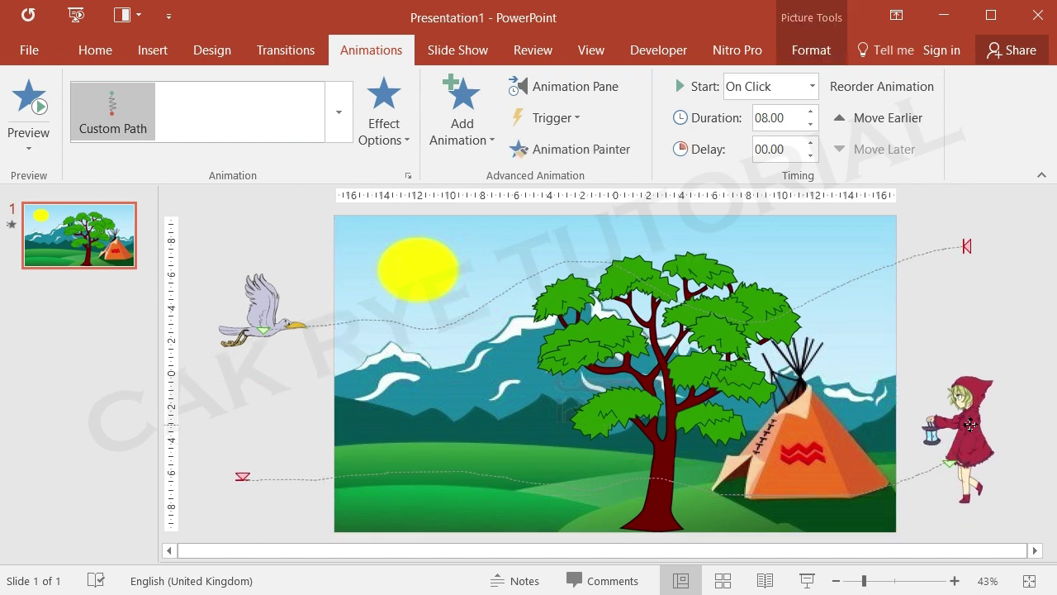
left_click_drag(975, 436, 960, 422)
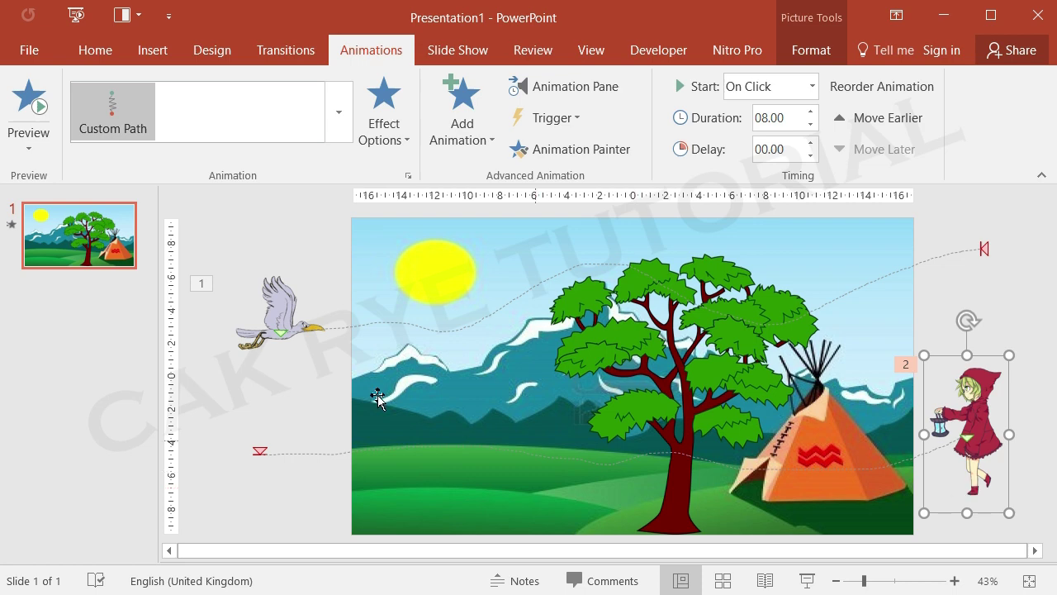
left_click(38, 107)
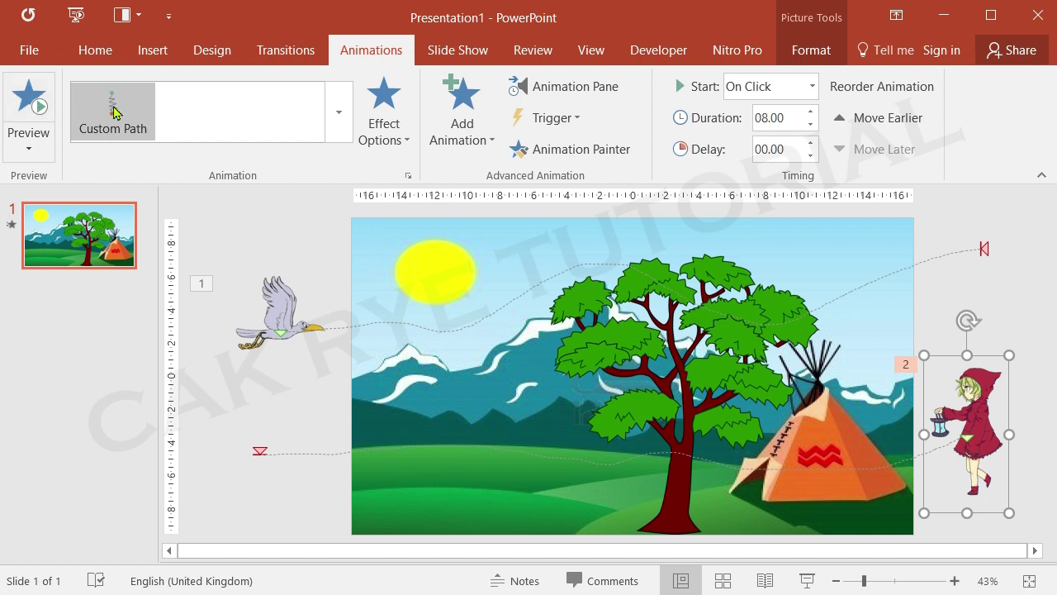
left_click(705, 368)
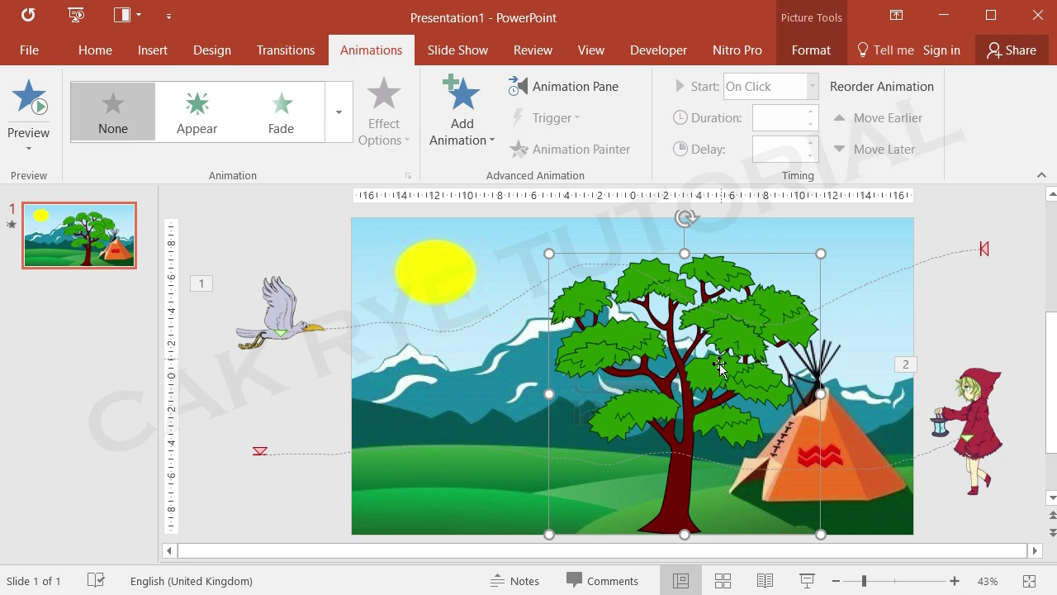
Bring the tree to the front so the girl passes behind it, then preview.
left_click(811, 63)
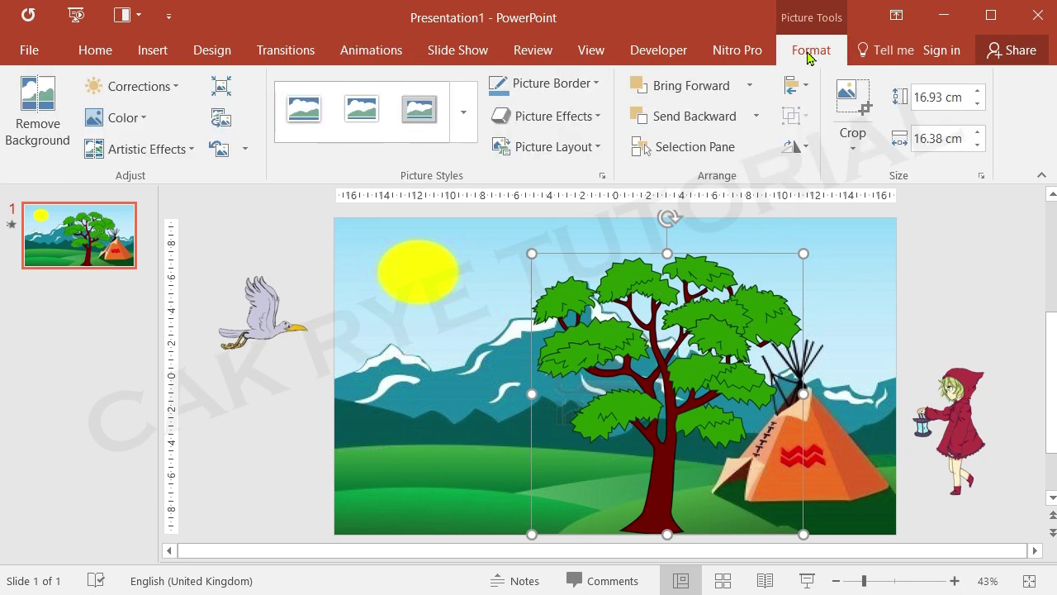
left_click(751, 90)
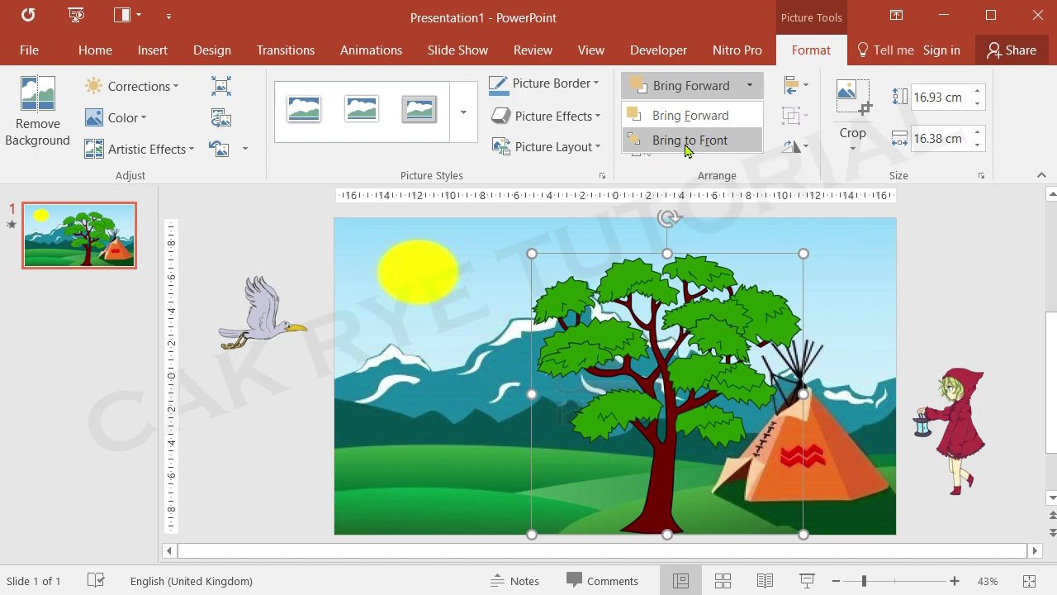
left_click(720, 149)
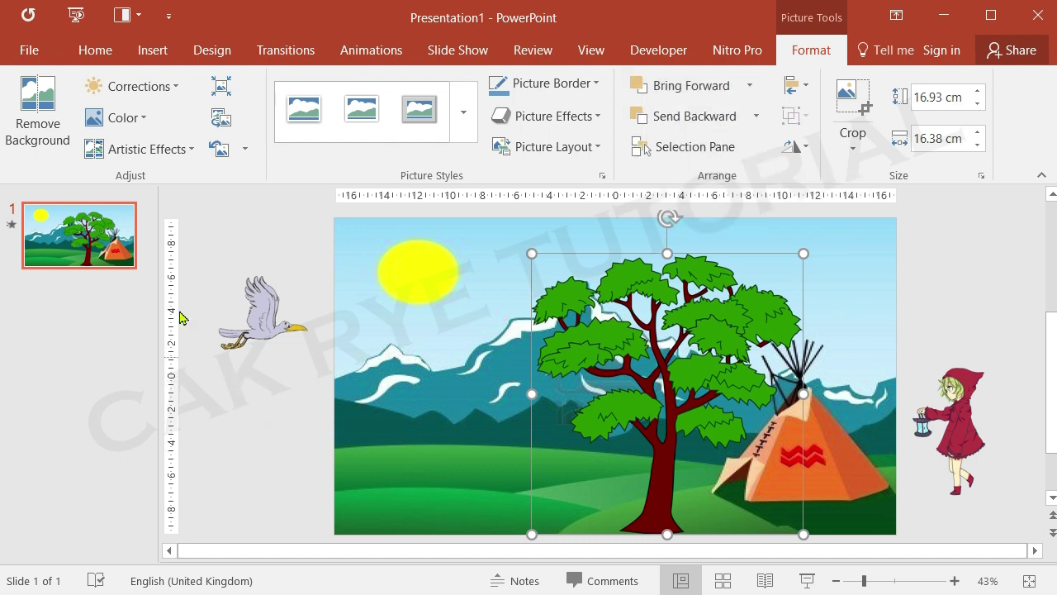
left_click(361, 51)
left_click(37, 108)
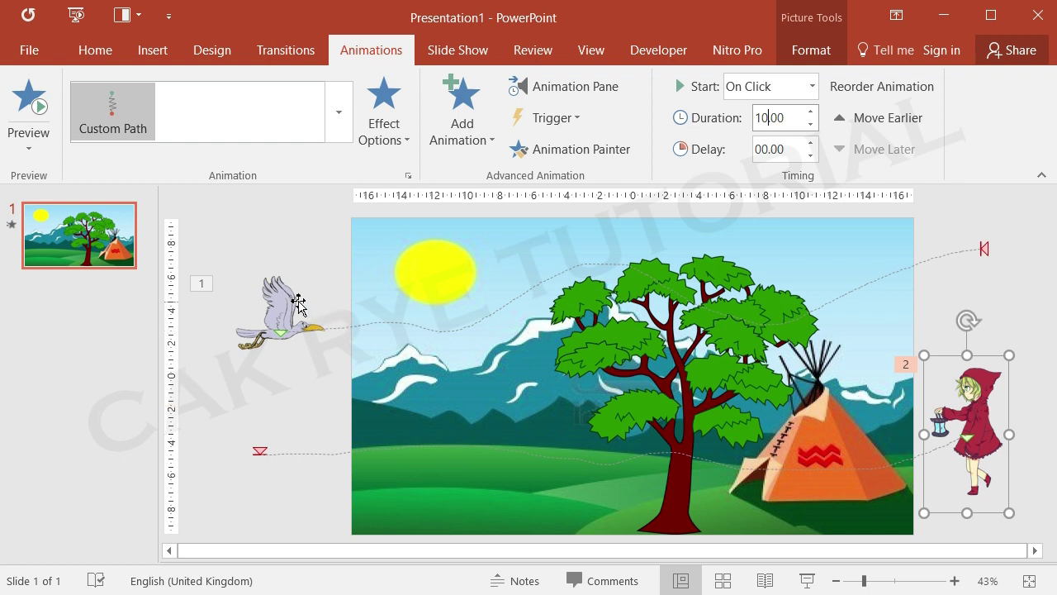
Keep the 10-second walk, set it to start With Previous, and preview both animations together.
left_click(978, 409)
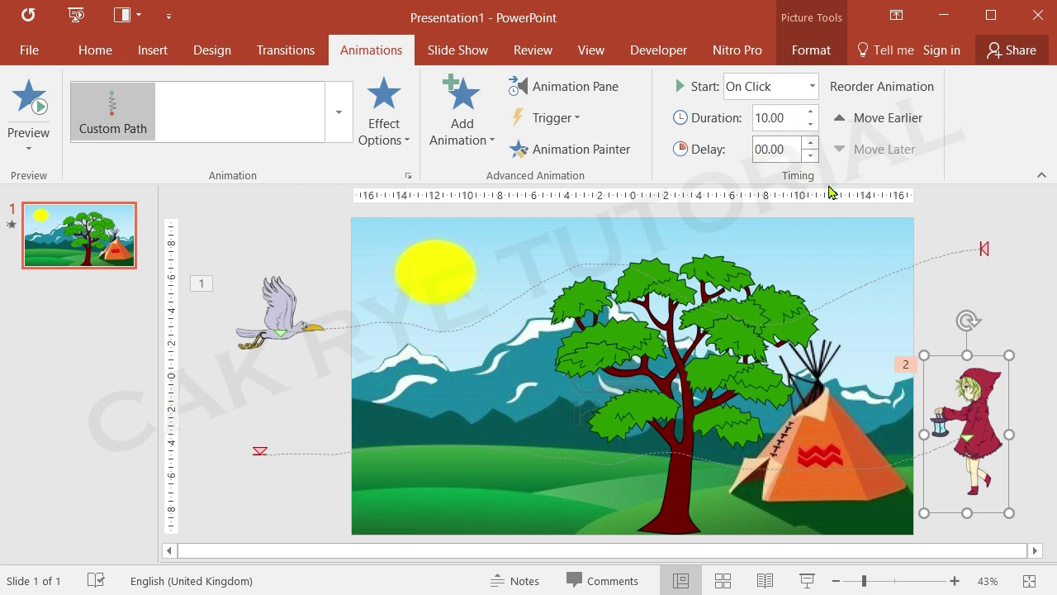
left_click(812, 86)
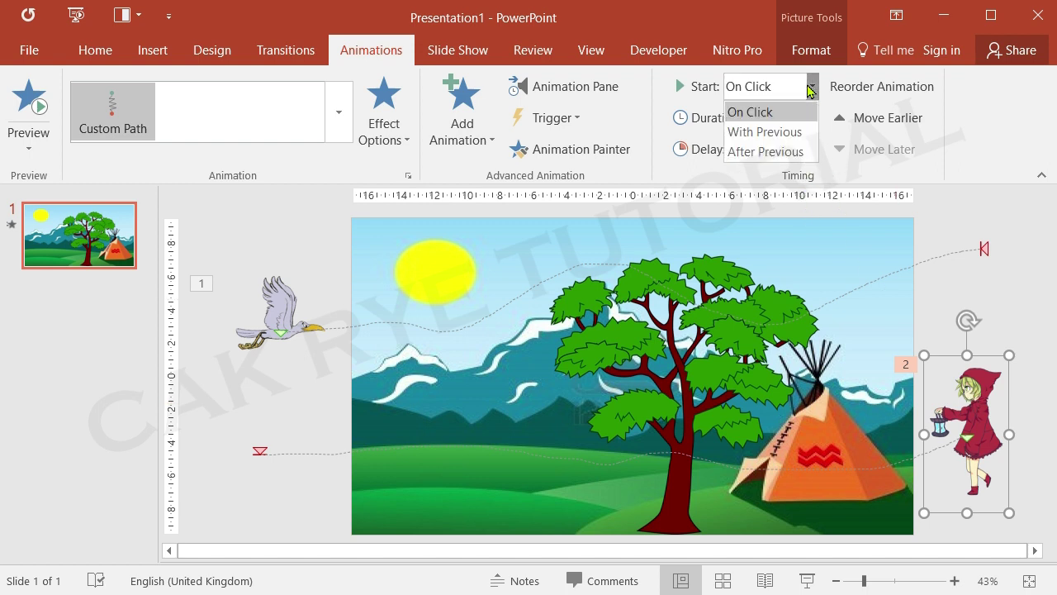
left_click(780, 132)
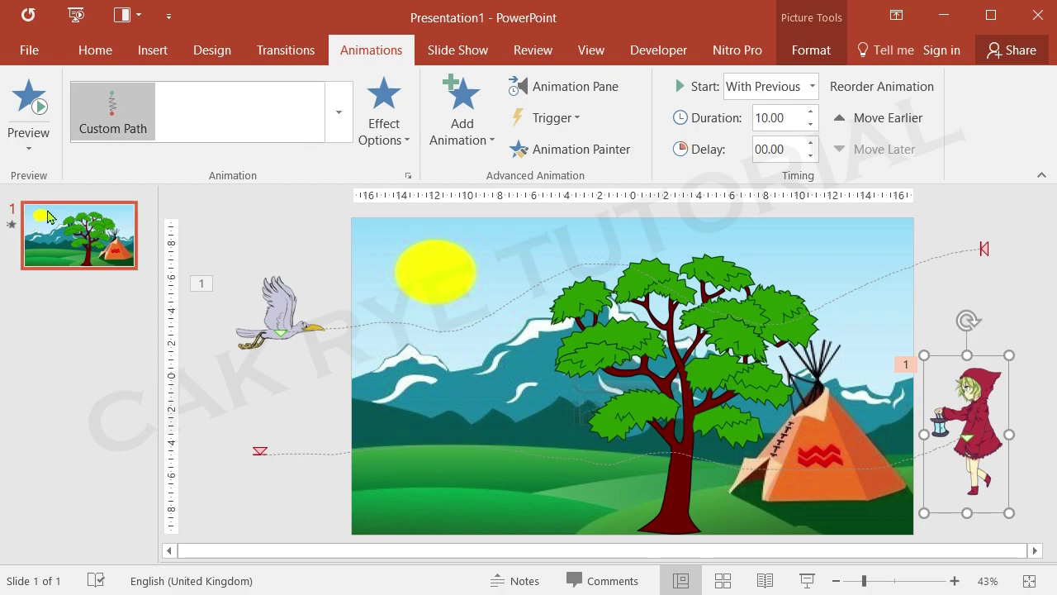
left_click(37, 110)
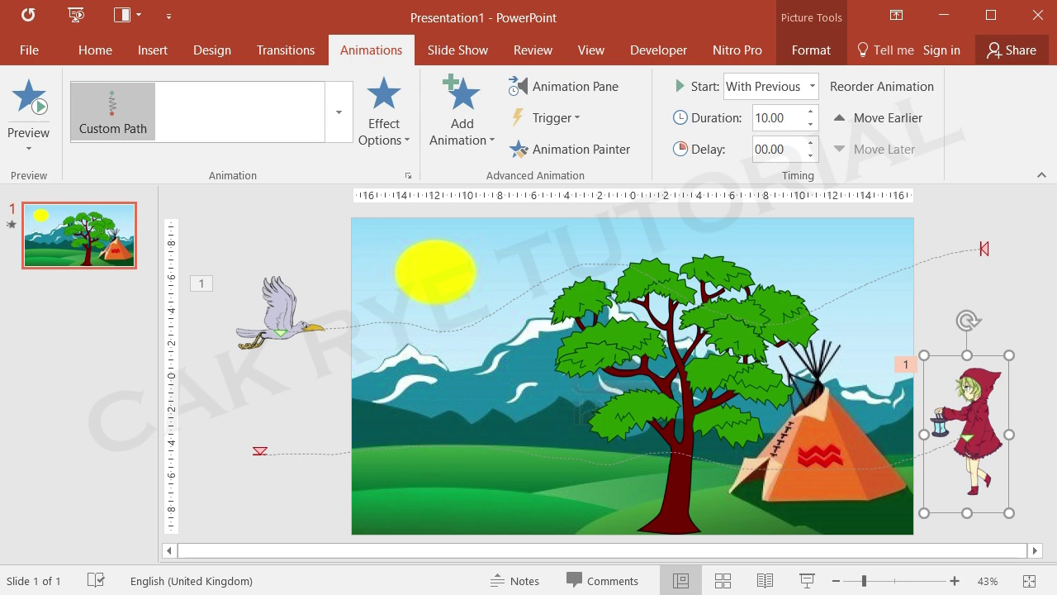
left_click(38, 57)
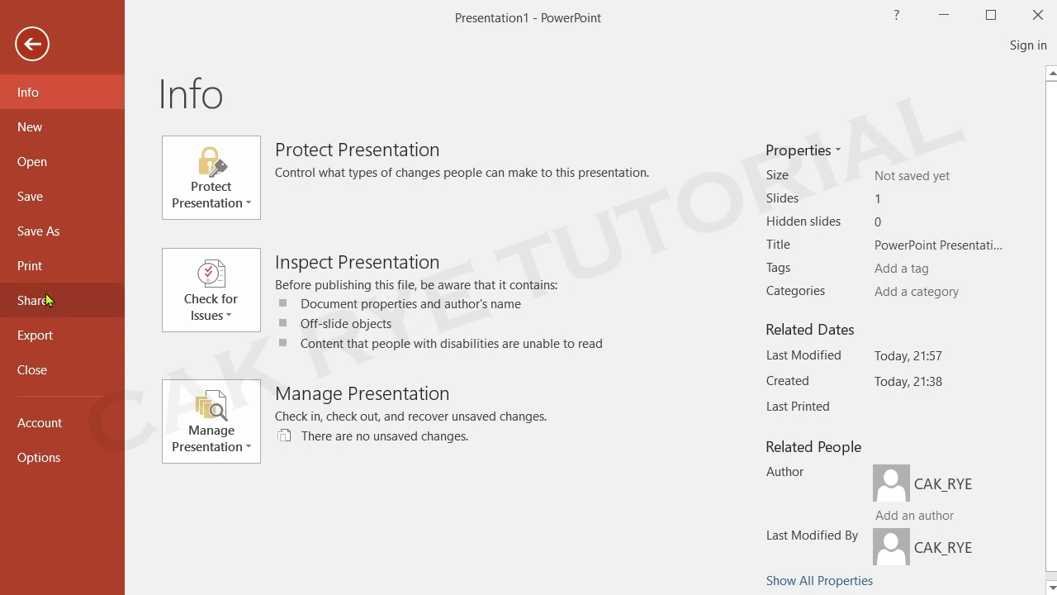
left_click(47, 339)
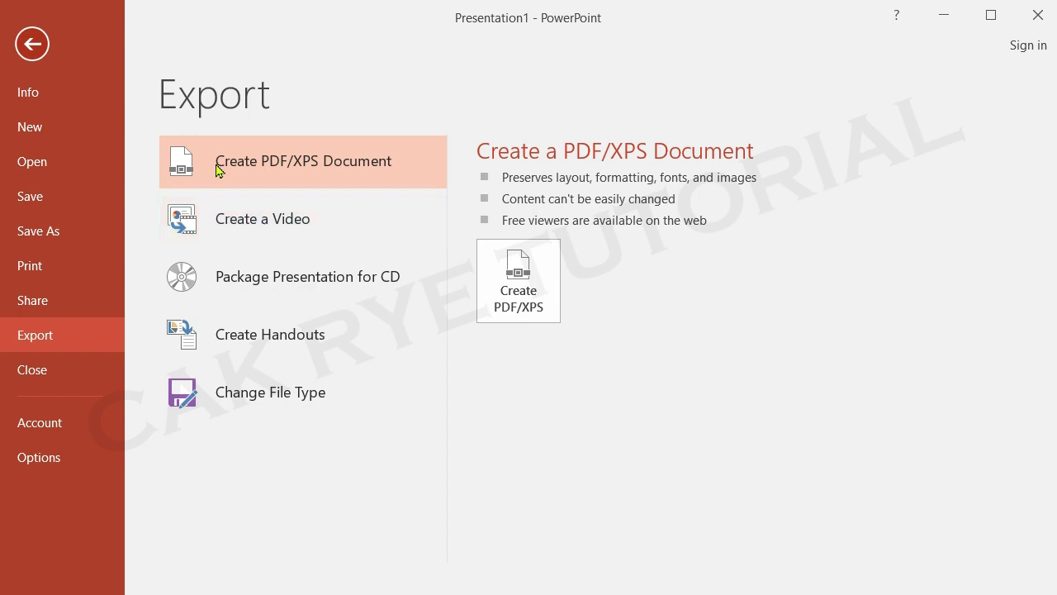
left_click(33, 45)
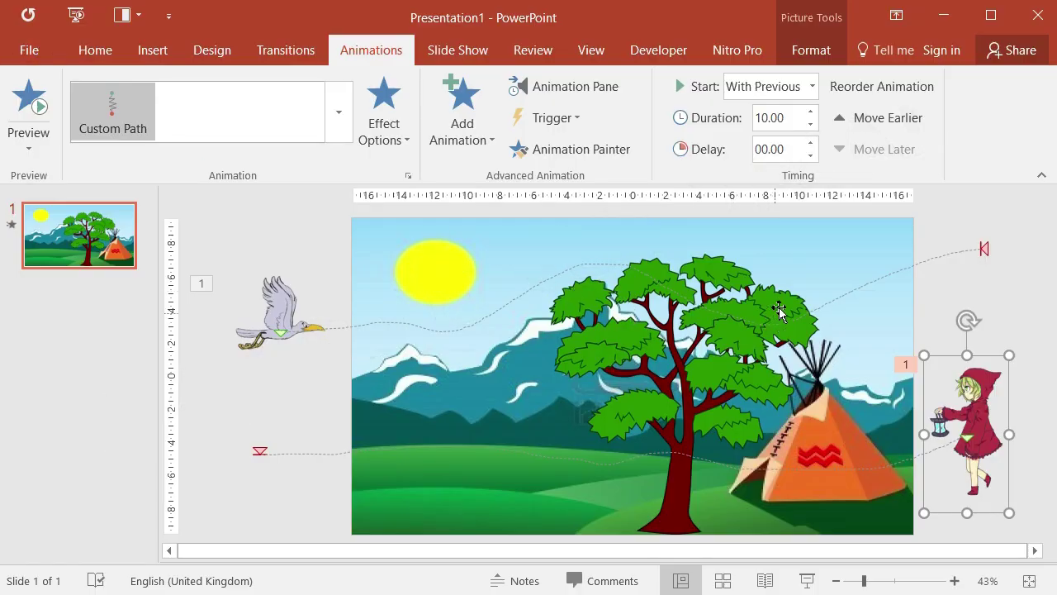